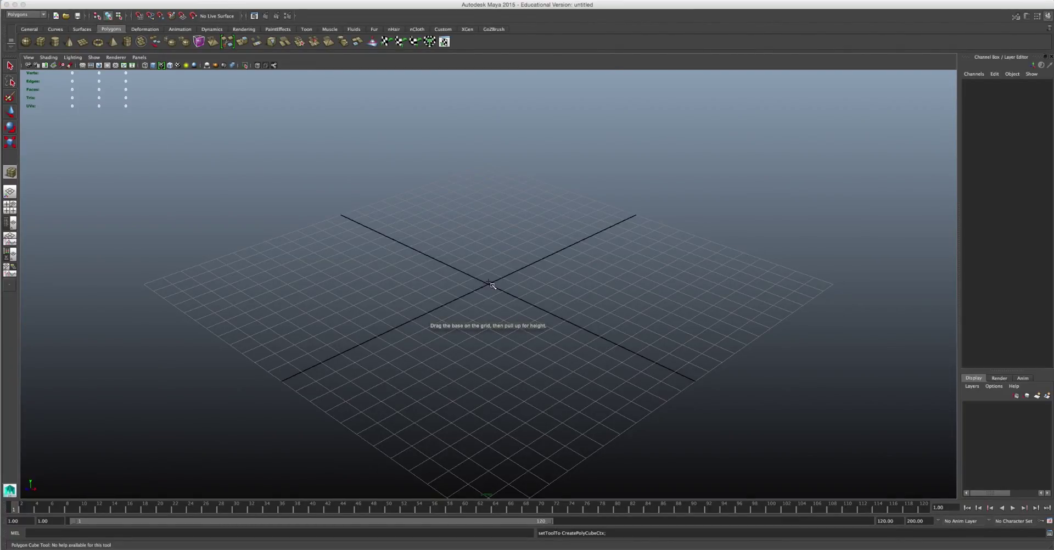
- Scale the polygon cube to about 6.086 along Z and raise it onto the grid
left_click(10, 142)
left_click_drag(417, 329, 363, 388, "alt")
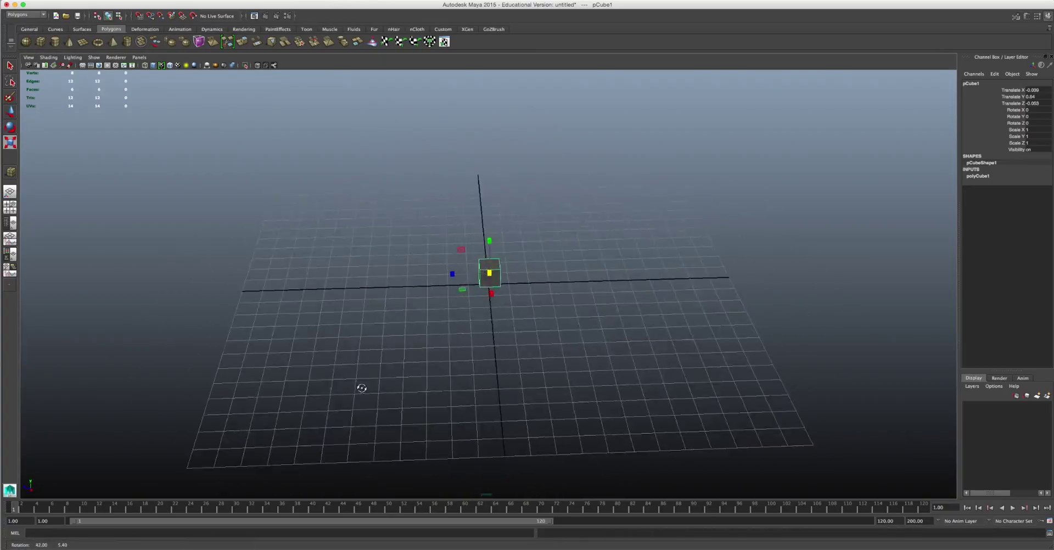
mouse_move(452, 275)
left_mouse_down()
mouse_move(309, 247)
mouse_move(579, 357)
mouse_move(493, 284)
left_mouse_up()
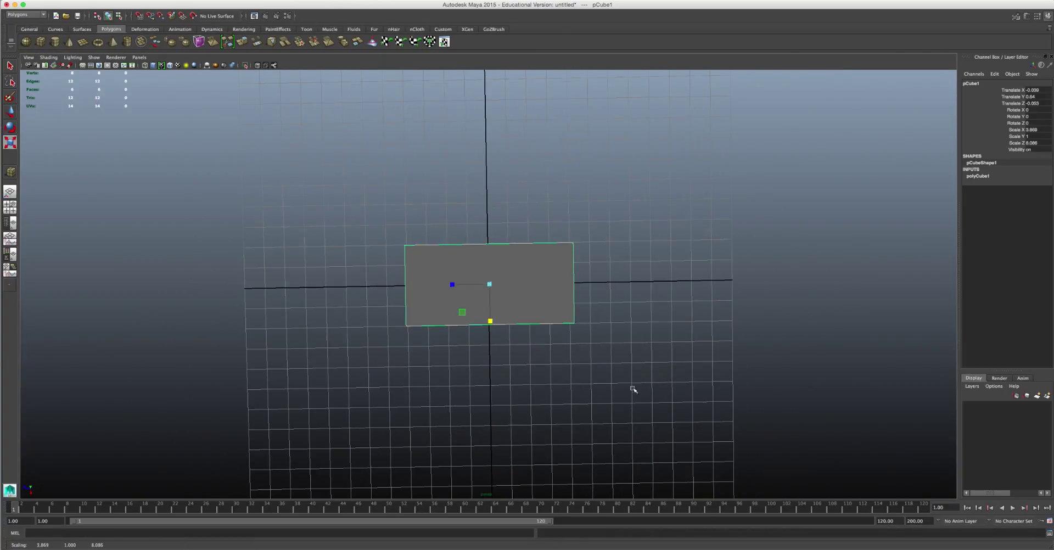
mouse_move(633, 388)
left_mouse_down("alt")
mouse_move(494, 234)
mouse_move(486, 187)
left_mouse_up("alt")
left_click_drag(487, 301, 589, 313, "alt")
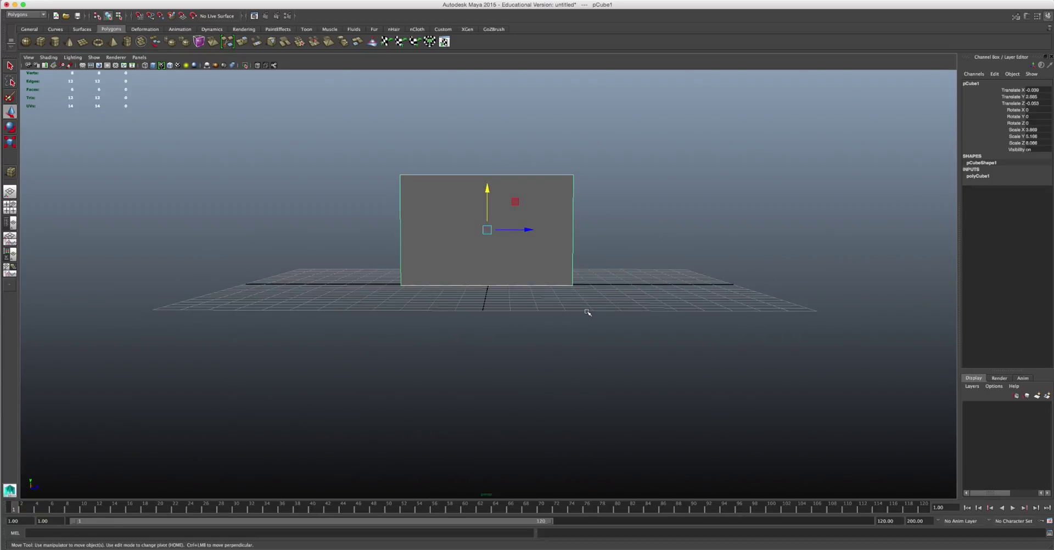
mouse_move(447, 265)
left_mouse_down("alt")
mouse_move(542, 309)
mouse_move(459, 237)
mouse_move(540, 261)
mouse_move(603, 330)
mouse_move(549, 258)
left_mouse_up("alt")
- Extrude the front face several times to form an inset horizontal strip
left_click(459, 237)
key("q")
key("ctrl+e")
mouse_move(491, 277)
left_mouse_down()
mouse_move(490, 258)
mouse_move(446, 241)
mouse_move(418, 258)
mouse_move(487, 242)
mouse_move(424, 237)
left_mouse_up()
key("ctrl+z")
key("ctrl+e")
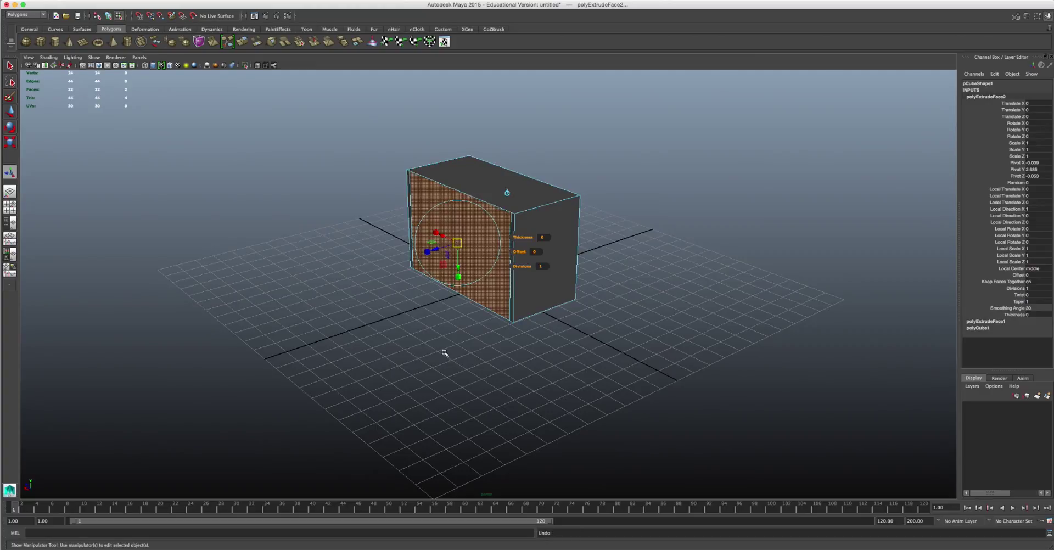
left_click_drag(445, 353, 490, 280, "alt")
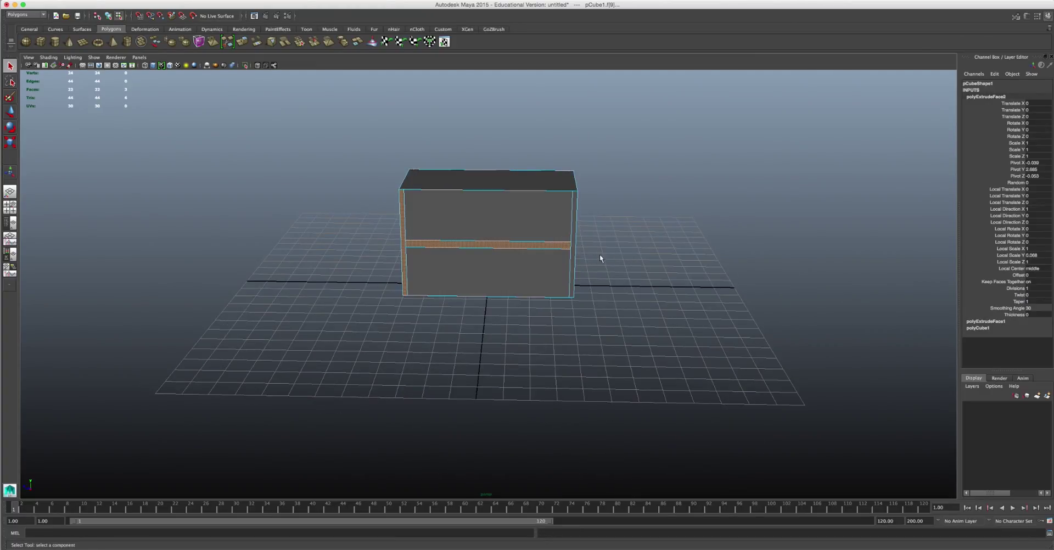
mouse_move(571, 256)
left_mouse_down("alt")
mouse_move(671, 305)
mouse_move(504, 416)
mouse_move(478, 313)
left_mouse_up("alt")
key("ctrl+e")
mouse_move(477, 316)
left_mouse_down()
mouse_move(513, 382)
mouse_move(606, 349)
mouse_move(524, 315)
left_mouse_up()
key("ctrl+e")
left_click_drag(509, 252, 543, 301, "alt")
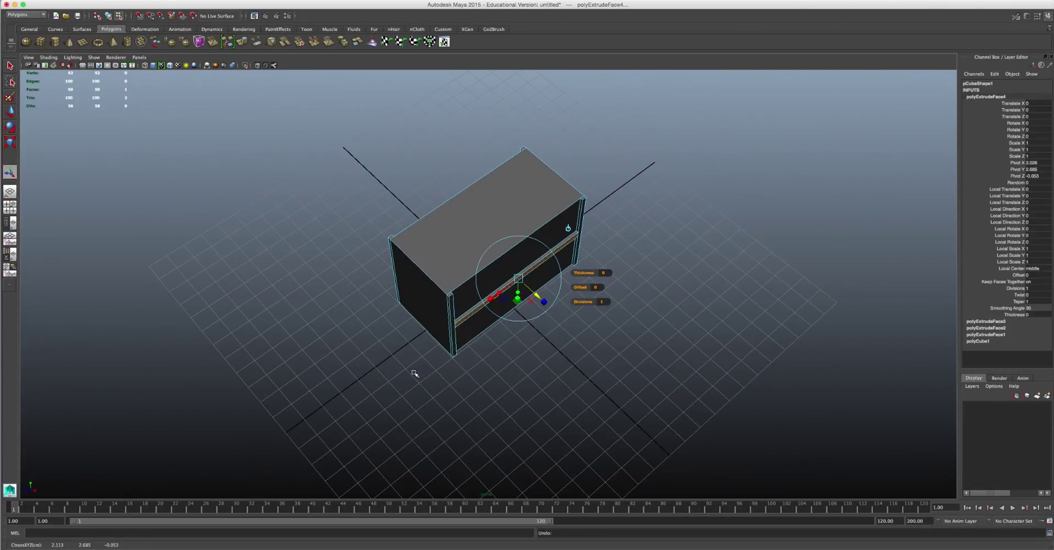
mouse_move(414, 373)
left_mouse_down("alt")
mouse_move(503, 292)
mouse_move(351, 165)
left_mouse_up("alt")
- Bevel the edge running along the front strip
left_click(502, 292)
mouse_move(559, 278)
left_mouse_down("alt")
mouse_move(582, 370)
mouse_move(459, 271)
left_mouse_up("alt")
key("q")
left_click(497, 293)
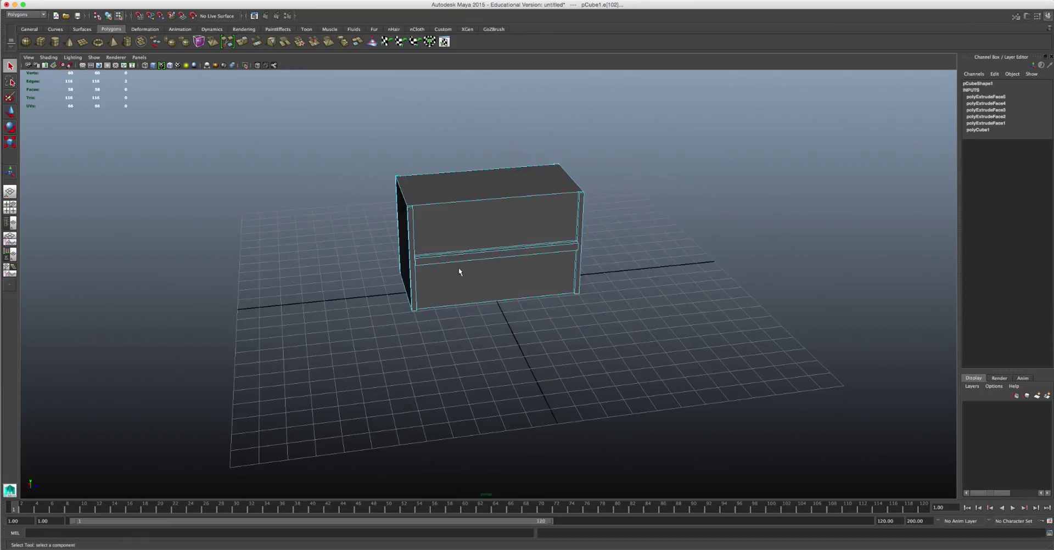
double_click(256, 46)
left_click(713, 297)
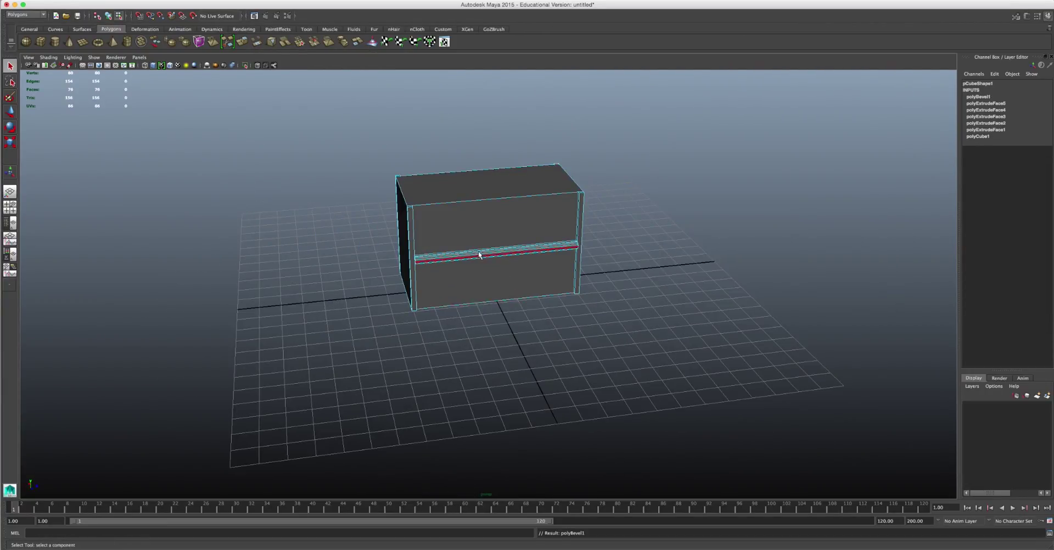
- Extrude both end faces of the box into vertical trims
mouse_move(631, 329)
left_mouse_down("alt")
mouse_move(612, 313)
mouse_move(654, 336)
mouse_move(757, 353)
mouse_move(790, 328)
mouse_move(658, 302)
mouse_move(447, 233)
mouse_move(584, 430)
mouse_move(488, 447)
mouse_move(504, 447)
mouse_move(330, 275)
left_mouse_up("alt")
left_click(447, 233)
key("ctrl+e")
left_click_drag(494, 330, 612, 360, "alt")
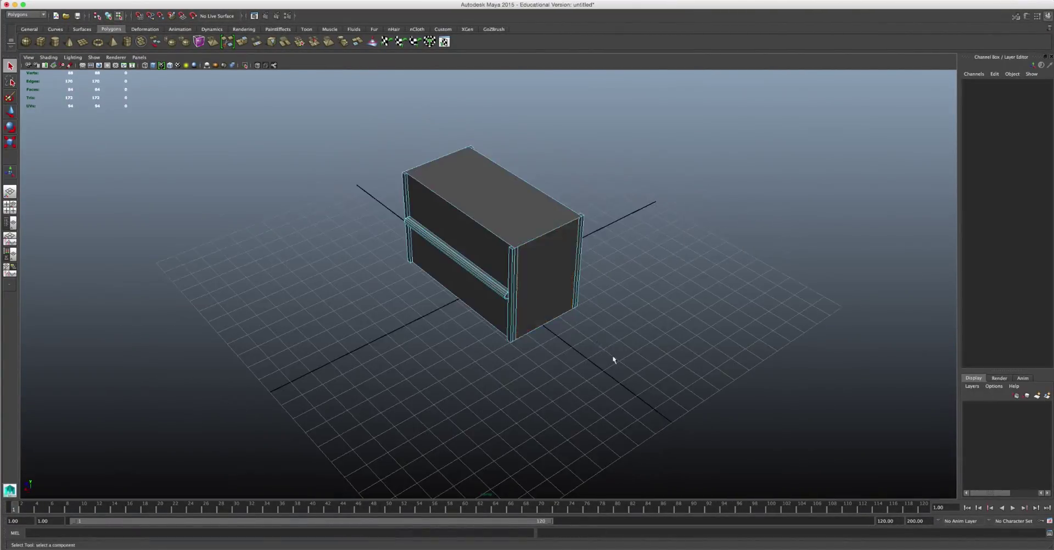
left_click(562, 273)
mouse_move(562, 272)
left_mouse_down("alt")
mouse_move(515, 270)
mouse_move(641, 290)
mouse_move(448, 236)
mouse_move(369, 301)
mouse_move(412, 329)
mouse_move(618, 240)
left_mouse_up("alt")
key("ctrl+e")
- Extrude the middle strip face and pull it outward into a ledge across the front
left_click_drag(498, 333, 565, 248, "alt")
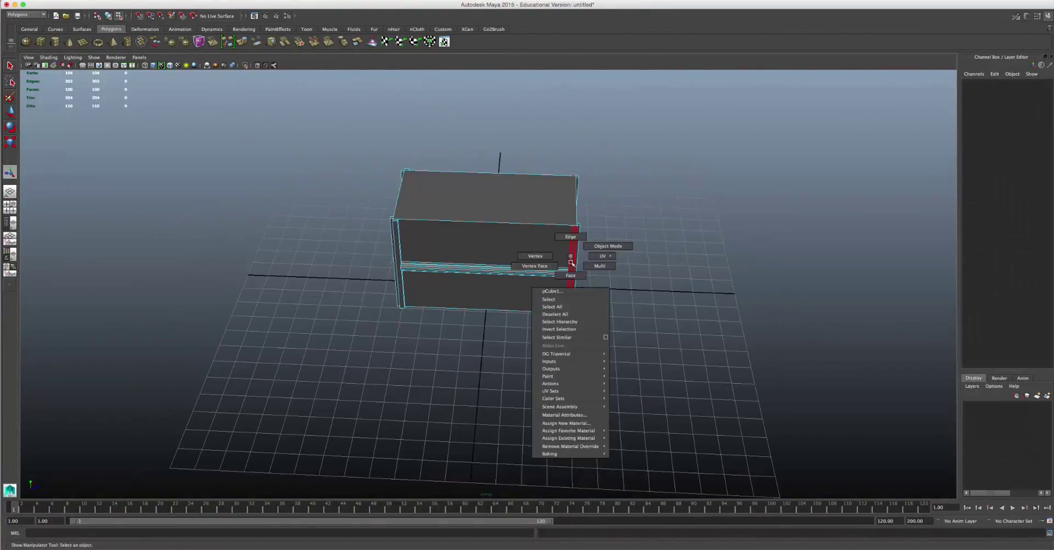
right_click_drag(564, 247, 554, 261)
left_click(541, 275)
mouse_move(542, 275)
left_mouse_down("alt")
mouse_move(520, 249)
mouse_move(430, 229)
mouse_move(685, 279)
mouse_move(447, 265)
mouse_move(461, 232)
left_mouse_up("alt")
left_click(461, 233)
key("ctrl+e")
mouse_move(268, 90)
left_mouse_down("alt")
mouse_move(505, 384)
mouse_move(501, 330)
left_mouse_up("alt")
mouse_move(531, 363)
left_mouse_down("alt")
mouse_move(565, 311)
mouse_move(508, 328)
left_mouse_up("alt")
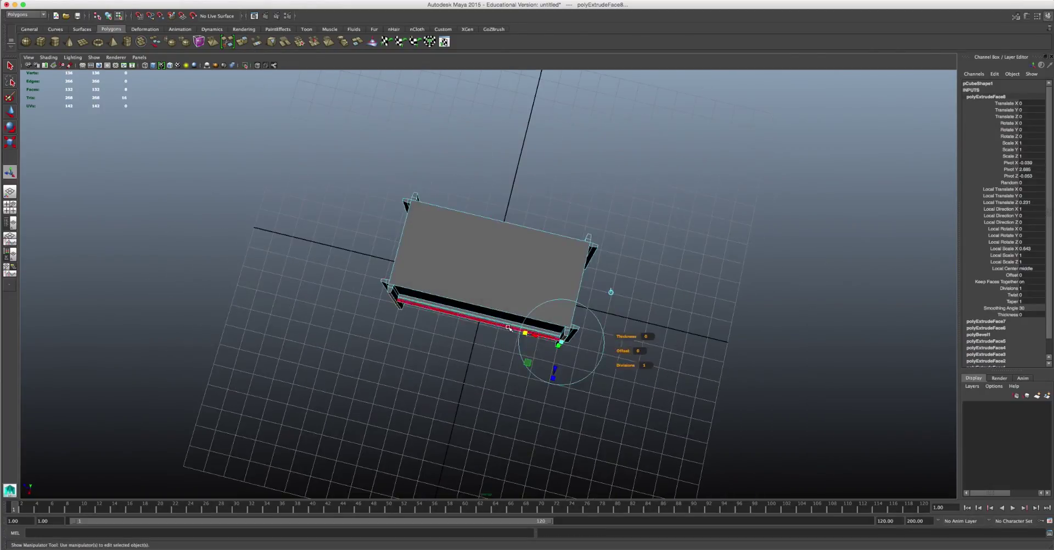
left_click_drag(655, 407, 570, 362, "alt")
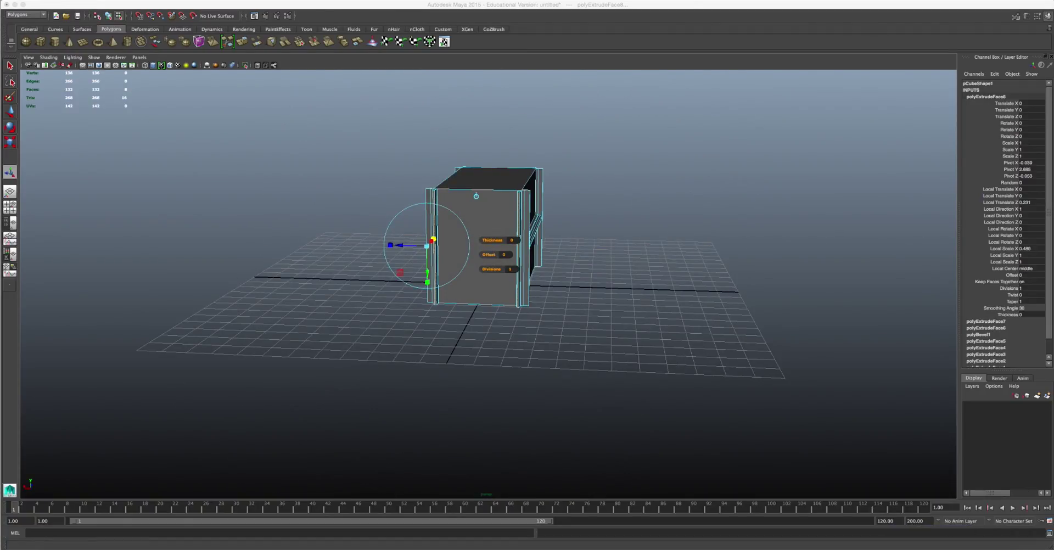
- Select an edge on the box's end, viewed from the front
left_click_drag(474, 330, 642, 372, "alt")
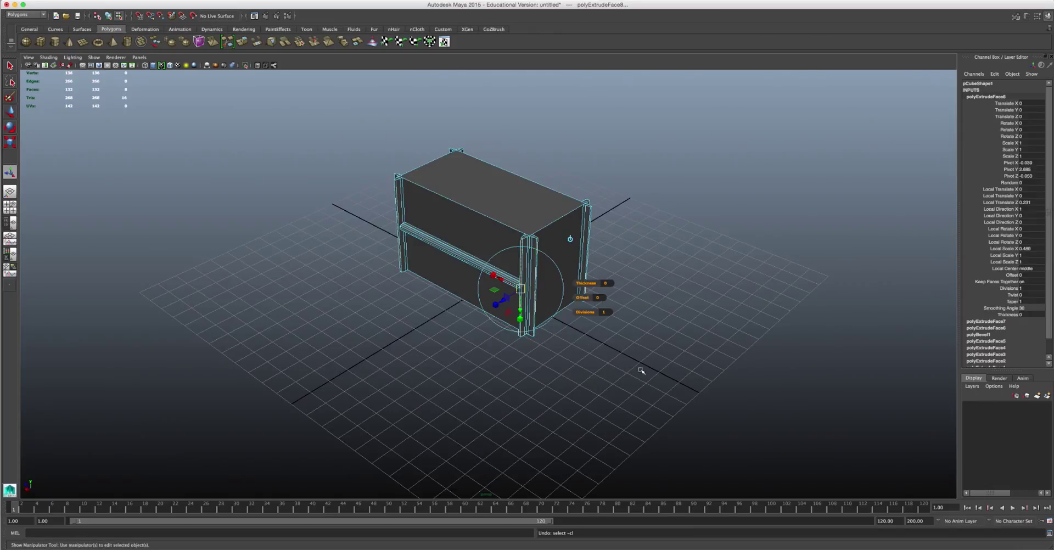
left_click(565, 346)
mouse_move(564, 345)
left_mouse_down("alt")
mouse_move(442, 360)
mouse_move(494, 373)
mouse_move(566, 314)
mouse_move(440, 286)
left_mouse_up("alt")
left_click(440, 285)
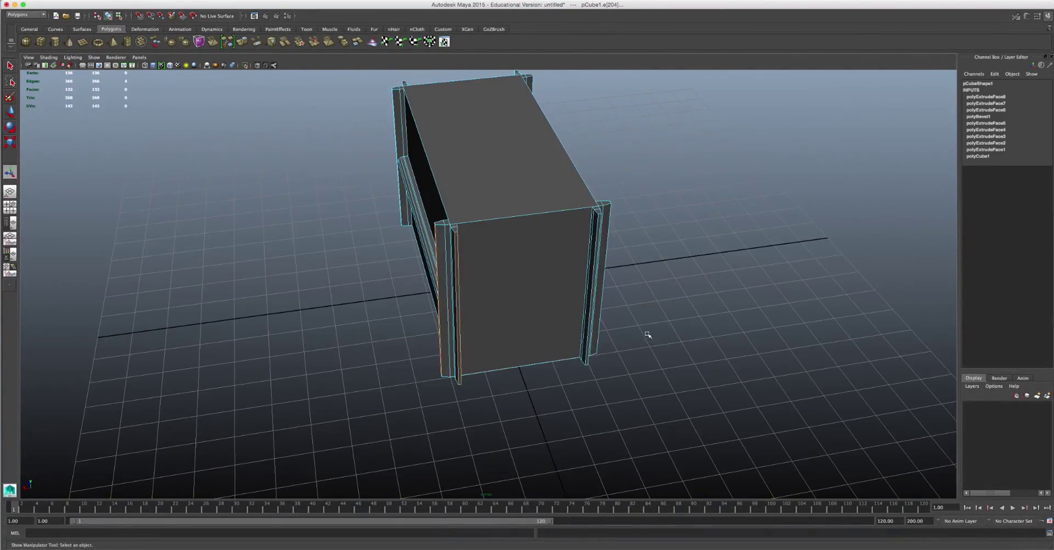
mouse_move(647, 334)
left_mouse_down("alt")
mouse_move(598, 339)
mouse_move(807, 273)
mouse_move(744, 277)
mouse_move(843, 351)
mouse_move(761, 322)
mouse_move(358, 278)
left_mouse_up("alt")
scroll(597, 339, "up", 5)
scroll(599, 339, "down", 3)
scroll(629, 311, "down", 3)
- Apply Edit Mesh > Bevel to the selected cabinet edge
left_click(265, 1)
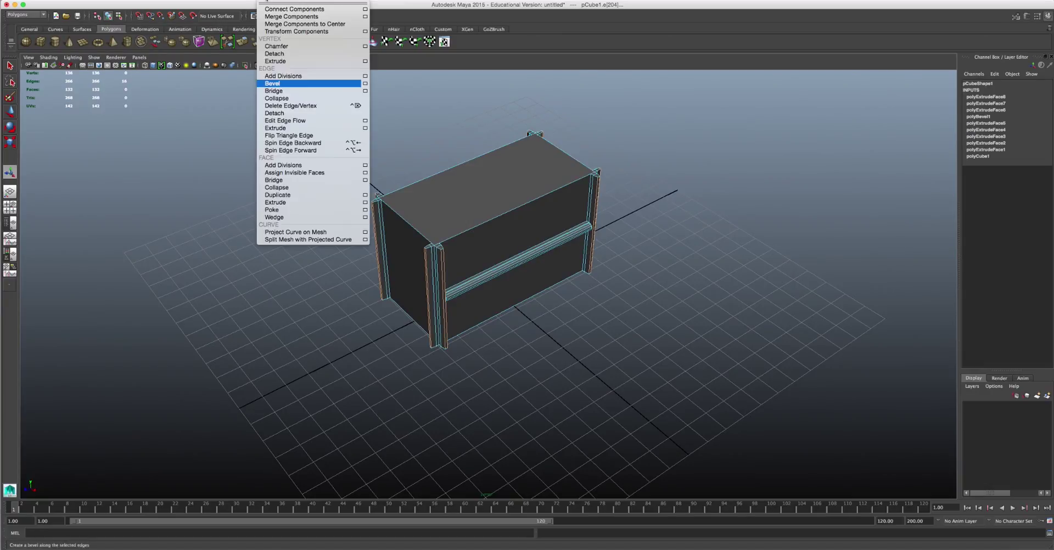
left_click(368, 82)
left_click_drag(494, 329, 671, 323, "alt")
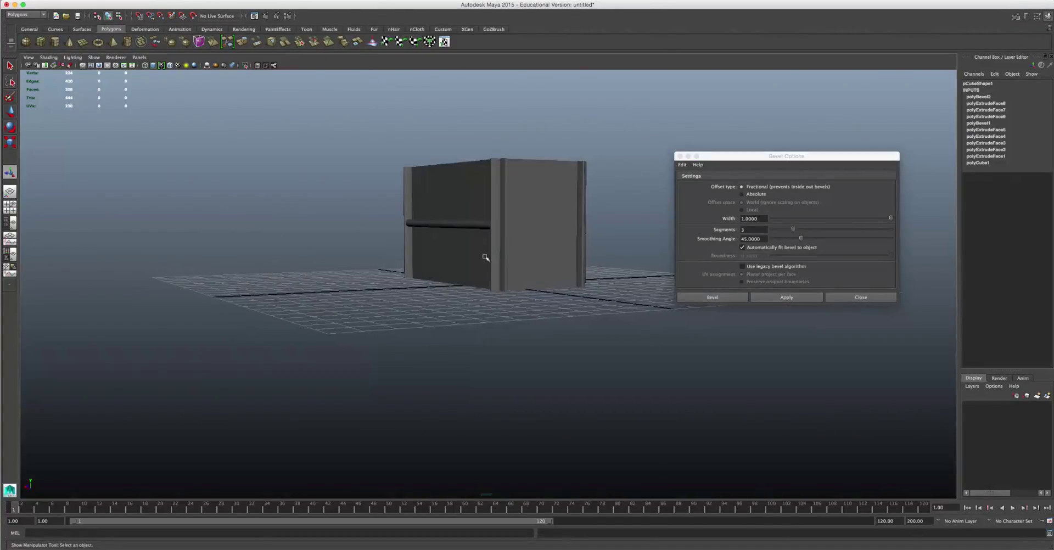
left_click(486, 257)
mouse_move(486, 257)
left_mouse_down("alt")
mouse_move(497, 248)
mouse_move(620, 343)
left_mouse_up("alt")
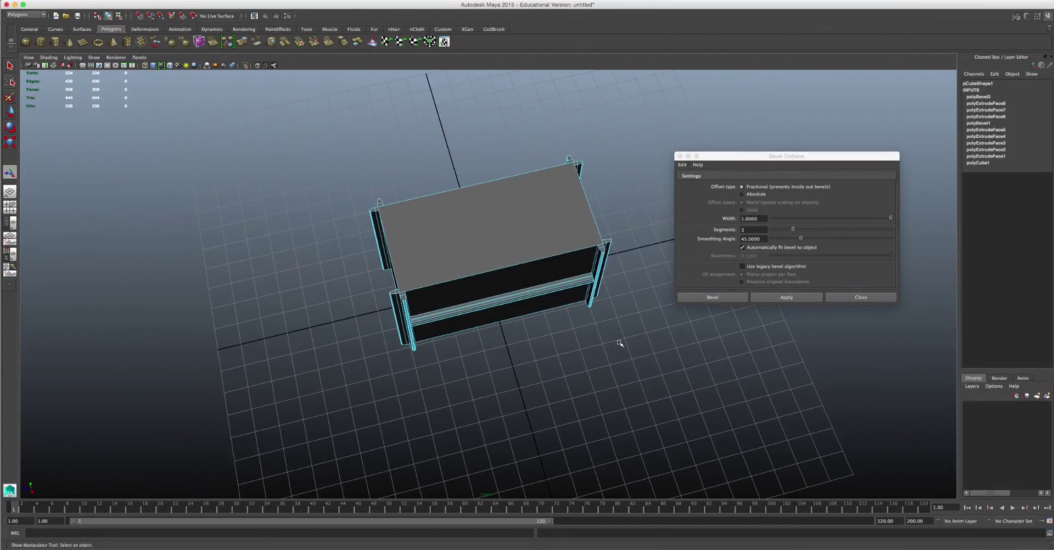
left_click(861, 297)
mouse_move(896, 423)
left_mouse_down("alt")
mouse_move(718, 306)
mouse_move(678, 355)
mouse_move(619, 343)
mouse_move(664, 324)
left_mouse_up("alt")
- Extrude a side face of the cabinet and scale the extrusion
left_click(423, 287)
mouse_move(424, 287)
left_mouse_down("alt")
mouse_move(348, 258)
mouse_move(521, 250)
left_mouse_up("alt")
key("ctrl+e")
mouse_move(522, 251)
left_mouse_down()
mouse_move(530, 254)
mouse_move(463, 346)
mouse_move(464, 240)
left_mouse_up()
left_click(463, 346)
- Extrude the top face upward and extrude the thin top rim into an overhanging ledge
right_click(464, 240)
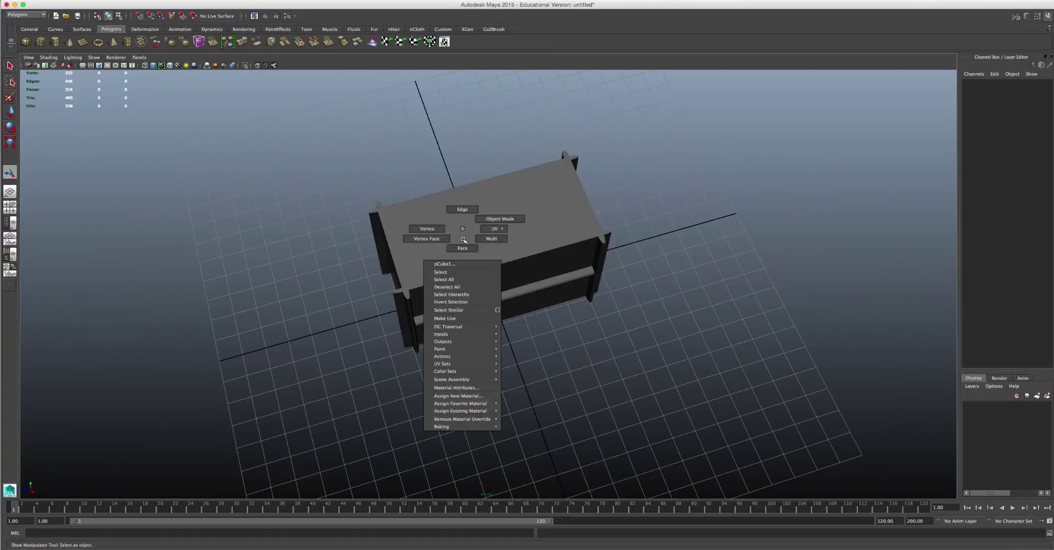
left_click(462, 248)
left_click(483, 187)
key("ctrl+e")
left_click_drag(483, 186, 505, 148, "alt")
mouse_move(549, 248)
left_mouse_down("alt")
mouse_move(642, 307)
mouse_move(546, 322)
mouse_move(438, 308)
mouse_move(381, 235)
mouse_move(467, 218)
left_mouse_up("alt")
left_click(466, 219)
key("ctrl+e")
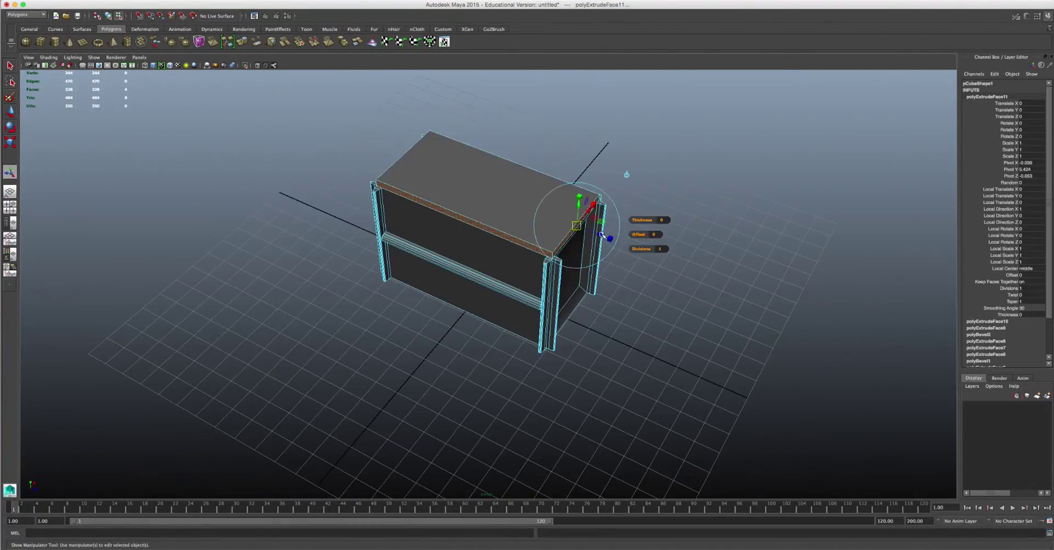
left_click_drag(639, 308, 549, 357, "alt")
left_click(487, 423)
mouse_move(487, 423)
left_mouse_down("alt")
mouse_move(645, 285)
mouse_move(456, 305)
mouse_move(583, 276)
mouse_move(494, 247)
left_mouse_up("alt")
- Save the scene as base.mb
left_click(59, 32)
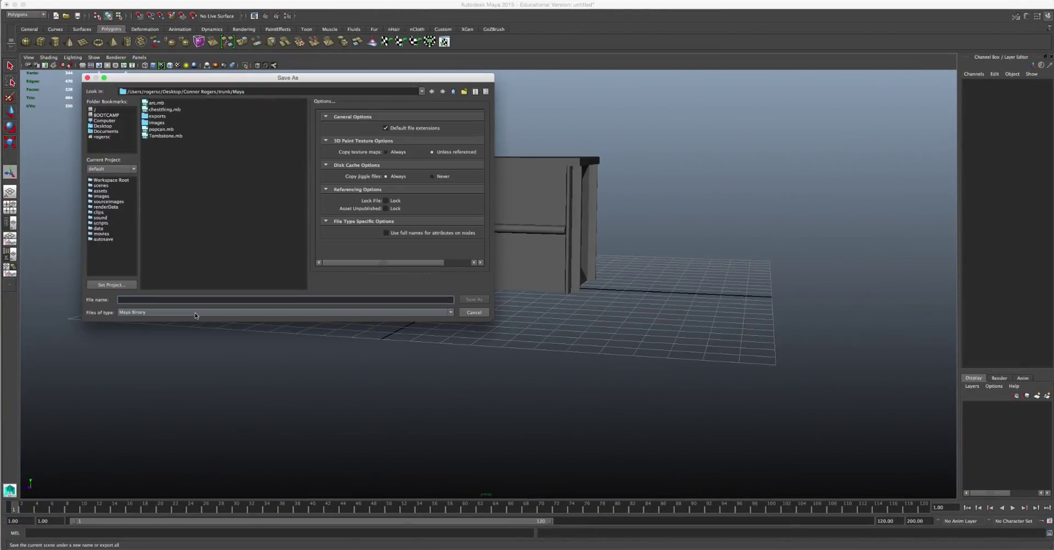
type("se")
key("Return")
- Extrude the top face again and pull it up into a tall block
mouse_move(732, 319)
left_mouse_down("alt")
mouse_move(487, 176)
mouse_move(604, 219)
left_mouse_up("alt")
left_click(486, 175)
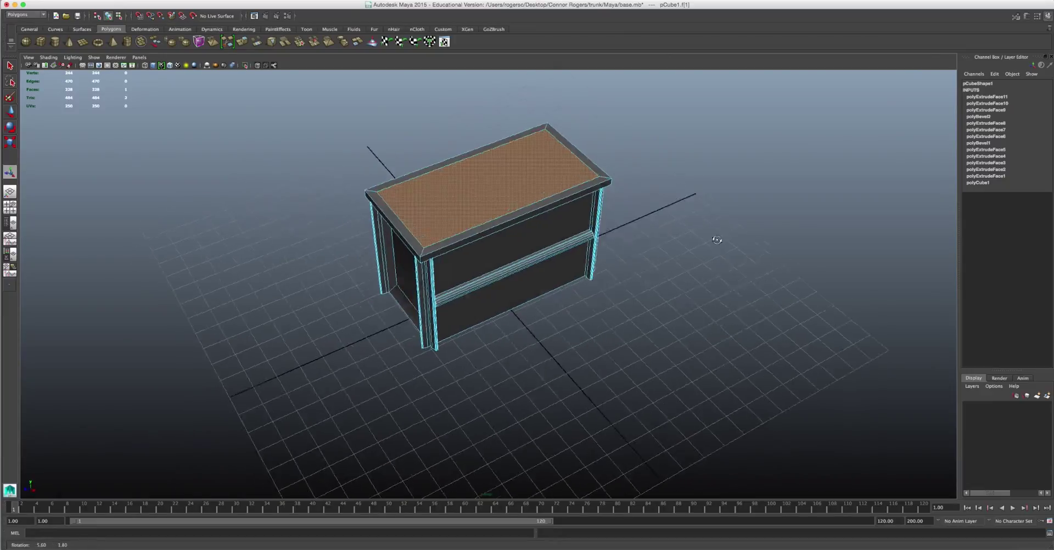
left_click(245, 43)
left_click_drag(486, 128, 488, 105)
mouse_move(489, 105)
left_mouse_down("alt")
mouse_move(626, 242)
mouse_move(605, 302)
mouse_move(497, 349)
mouse_move(441, 156)
left_mouse_up("alt")
- Bevel the top block into a rounded hood and extrude its end face outward
left_click(440, 156)
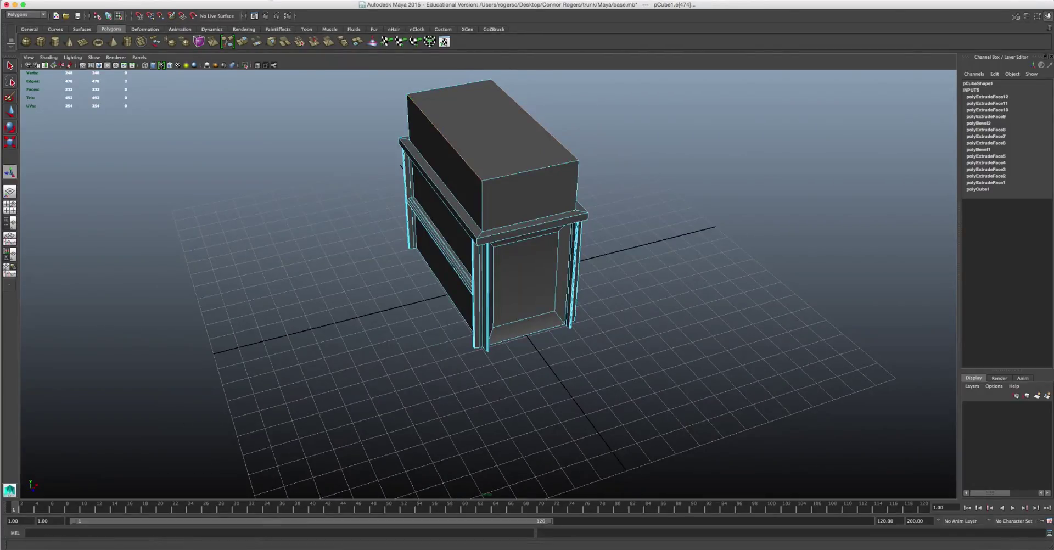
left_click(711, 300)
mouse_move(711, 300)
left_mouse_down("alt")
mouse_move(683, 231)
mouse_move(630, 224)
left_mouse_up("alt")
left_click(554, 219)
mouse_move(374, 328)
left_mouse_down("alt")
mouse_move(554, 220)
mouse_move(416, 142)
left_mouse_up("alt")
key("ctrl+e")
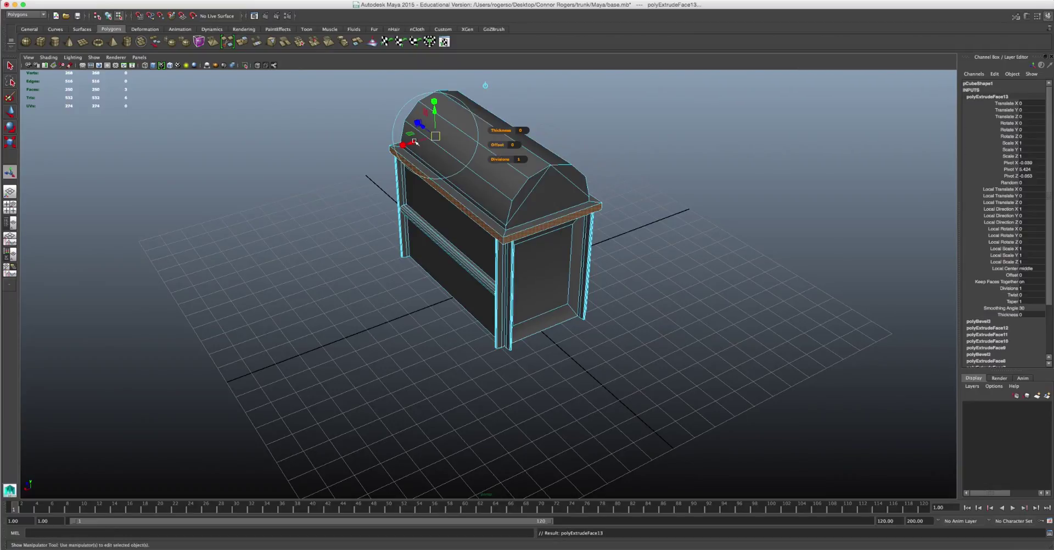
mouse_move(406, 372)
left_mouse_down("alt")
mouse_move(327, 235)
mouse_move(419, 372)
mouse_move(322, 259)
mouse_move(486, 365)
mouse_move(505, 358)
mouse_move(485, 360)
left_mouse_up("alt")
- Extrude the left shelf further out and extrude the cabinet's front face
key("ctrl+e")
mouse_move(384, 230)
left_mouse_down()
mouse_move(340, 236)
mouse_move(506, 268)
mouse_move(527, 299)
mouse_move(504, 303)
mouse_move(641, 393)
mouse_move(714, 346)
mouse_move(508, 284)
mouse_move(337, 331)
mouse_move(706, 241)
mouse_move(549, 220)
left_mouse_up()
left_click(528, 299)
key("ctrl+e")
left_click(641, 393)
- Bevel the shelf corner edges to chamfer them
right_click(507, 283)
left_click(507, 264)
left_click(307, 88)
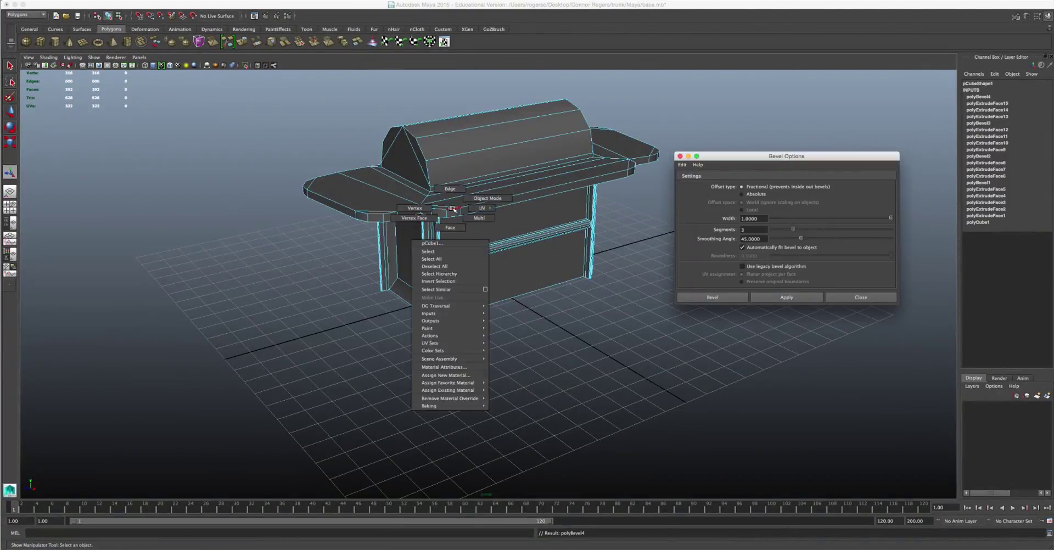
left_click(873, 300)
mouse_move(385, 329)
left_mouse_down("alt")
mouse_move(314, 355)
mouse_move(459, 225)
left_mouse_up("alt")
right_click_drag(460, 225, 461, 236, "shift")
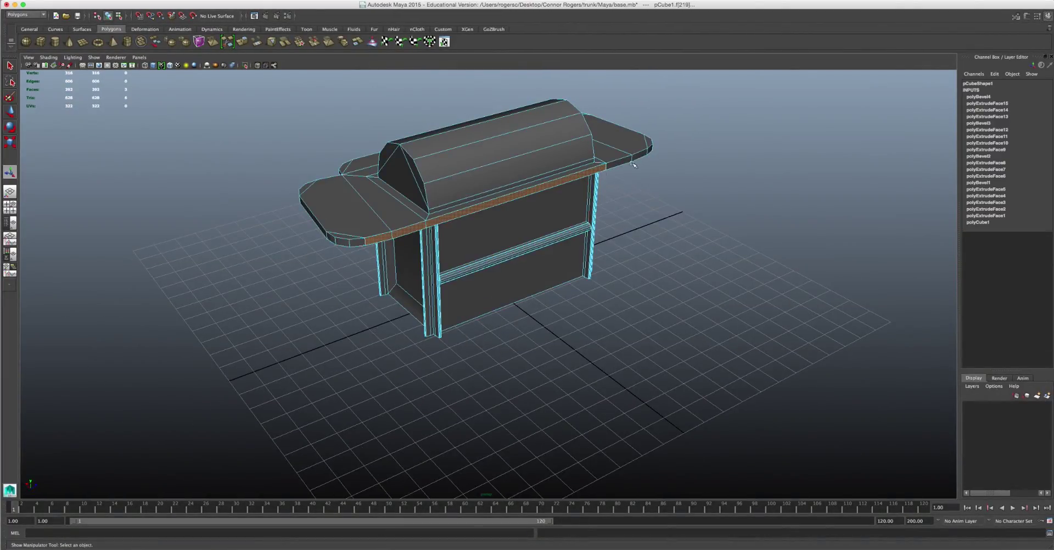
mouse_move(461, 236)
left_mouse_down("alt")
mouse_move(563, 245)
mouse_move(593, 285)
mouse_move(606, 332)
mouse_move(527, 218)
mouse_move(555, 252)
left_mouse_up("alt")
left_click(593, 307)
- Bevel another shelf edge through the Bevel options
left_click(527, 218)
left_click(263, 1)
left_click(366, 85)
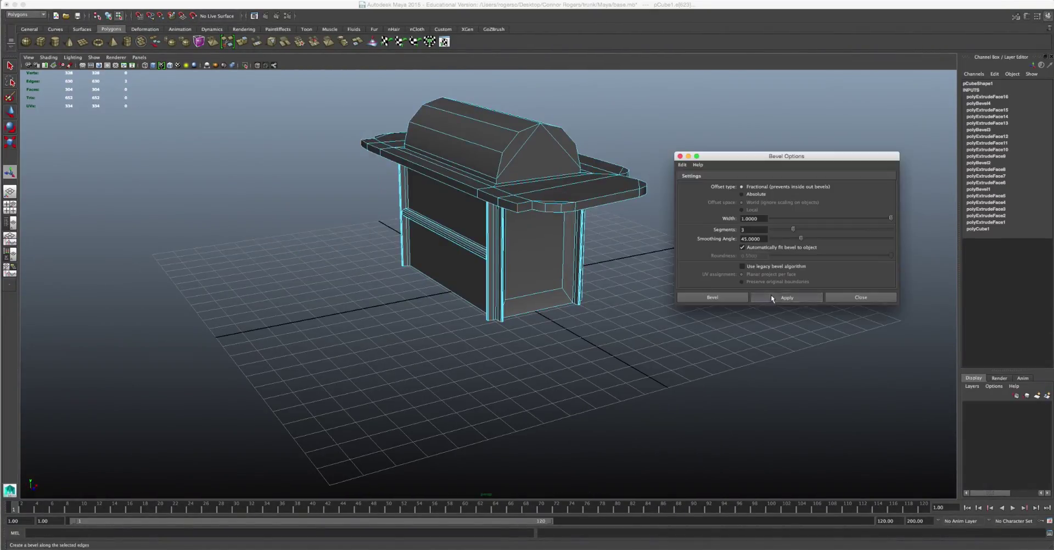
left_click(771, 294)
left_click(585, 308)
mouse_move(586, 308)
left_mouse_down("alt")
mouse_move(501, 353)
mouse_move(706, 328)
left_mouse_up("alt")
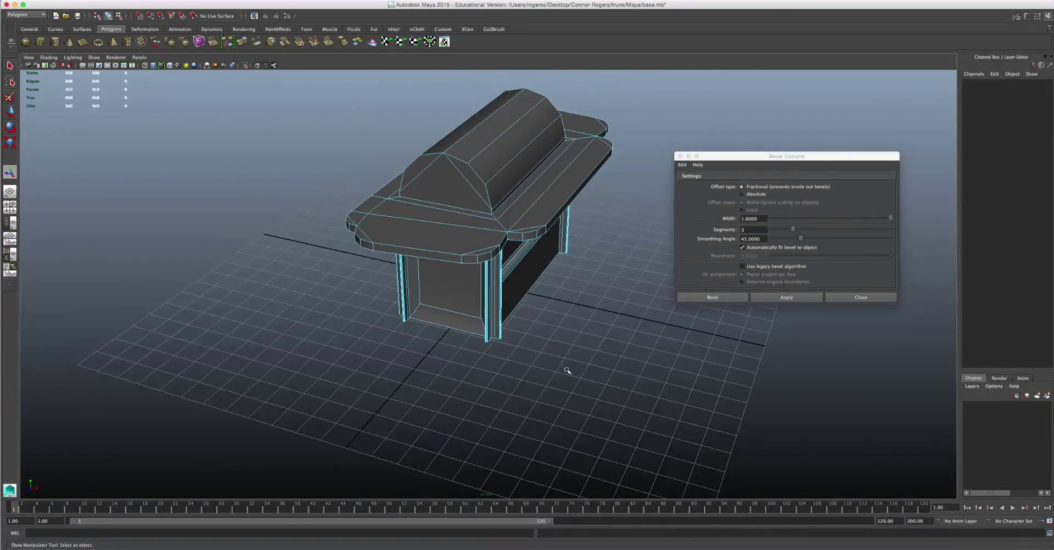
mouse_move(567, 371)
left_mouse_down("alt")
mouse_move(640, 266)
mouse_move(377, 298)
mouse_move(659, 341)
mouse_move(624, 306)
mouse_move(662, 285)
left_mouse_up("alt")
left_click(377, 299)
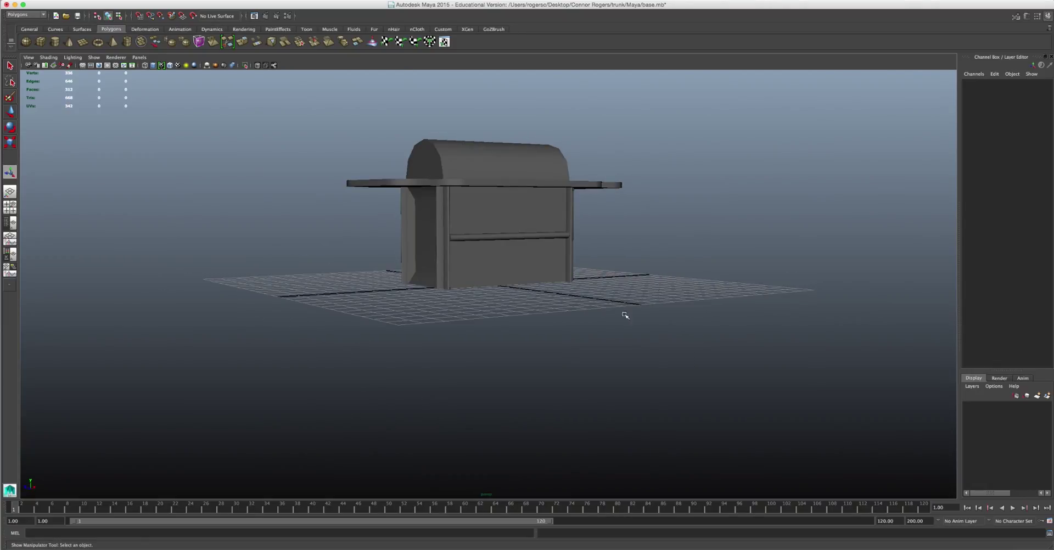
- Give the hood's top ridge edges a 2-segment bevel to round the dome
mouse_move(625, 315)
left_mouse_down("alt")
mouse_move(522, 299)
mouse_move(566, 302)
mouse_move(609, 185)
mouse_move(490, 228)
left_mouse_up("alt")
left_click(577, 270)
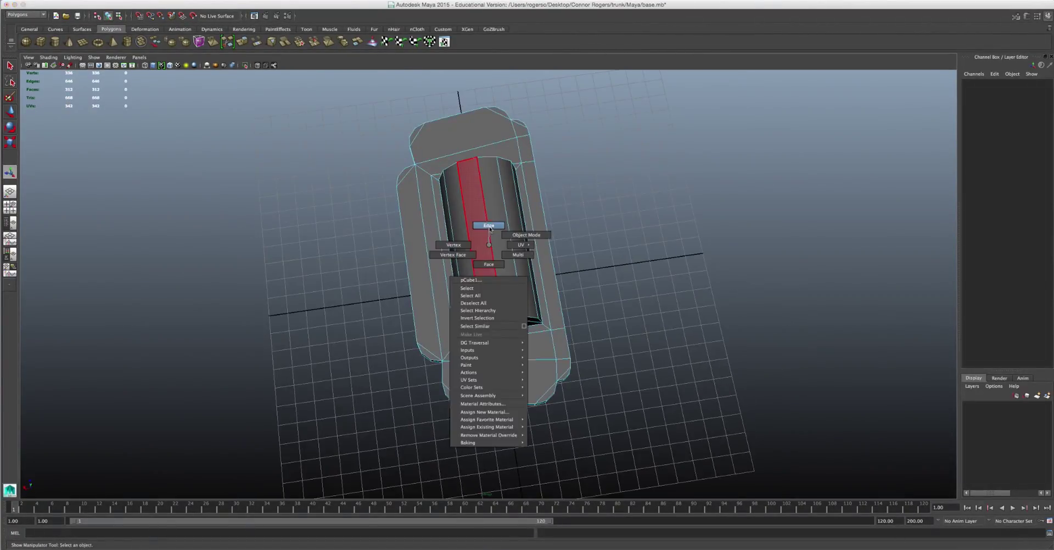
right_click_drag(489, 228, 307, 84, "shift")
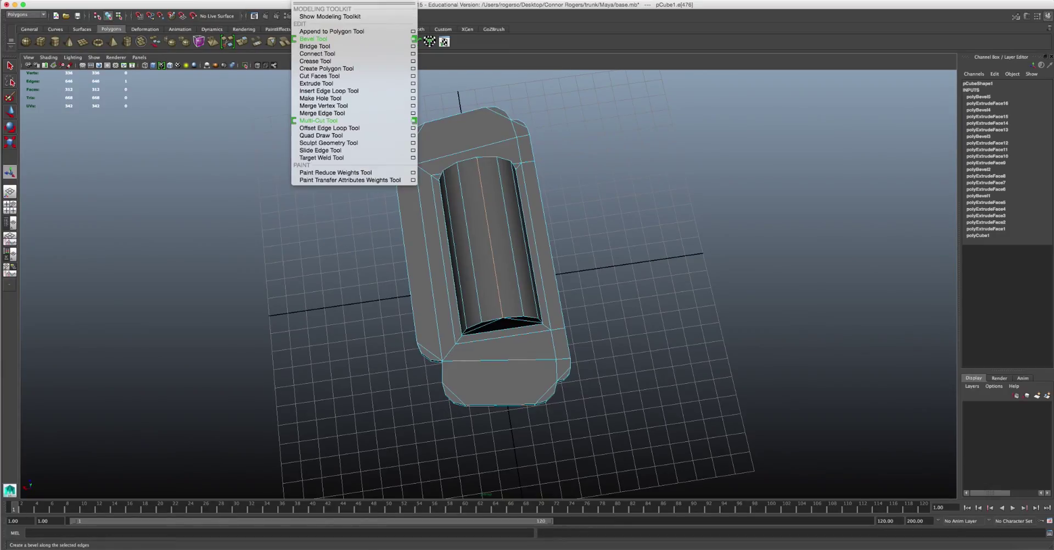
left_click(334, 135)
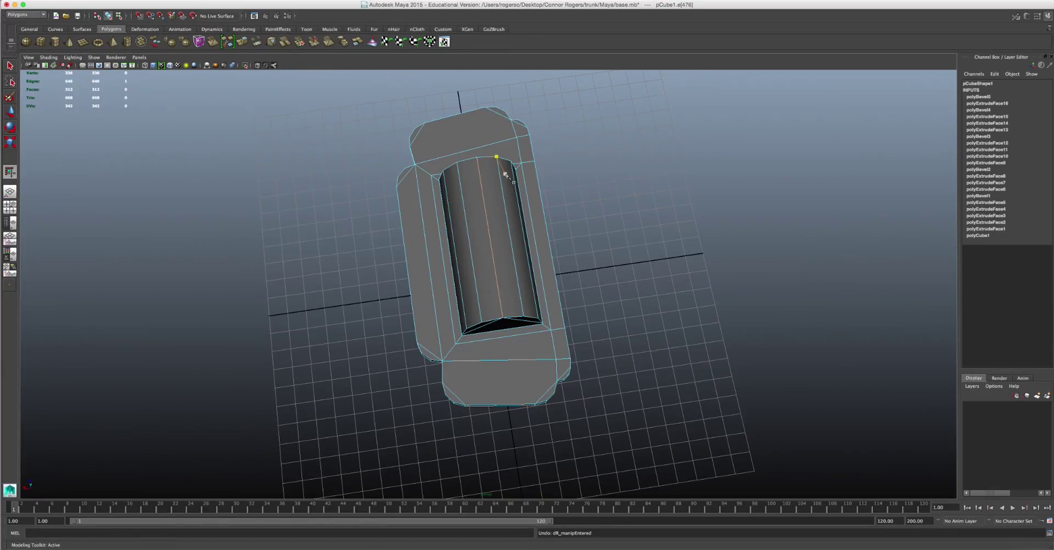
mouse_move(544, 316)
left_mouse_down("alt")
mouse_move(278, 309)
mouse_move(431, 348)
mouse_move(352, 165)
left_mouse_up("alt")
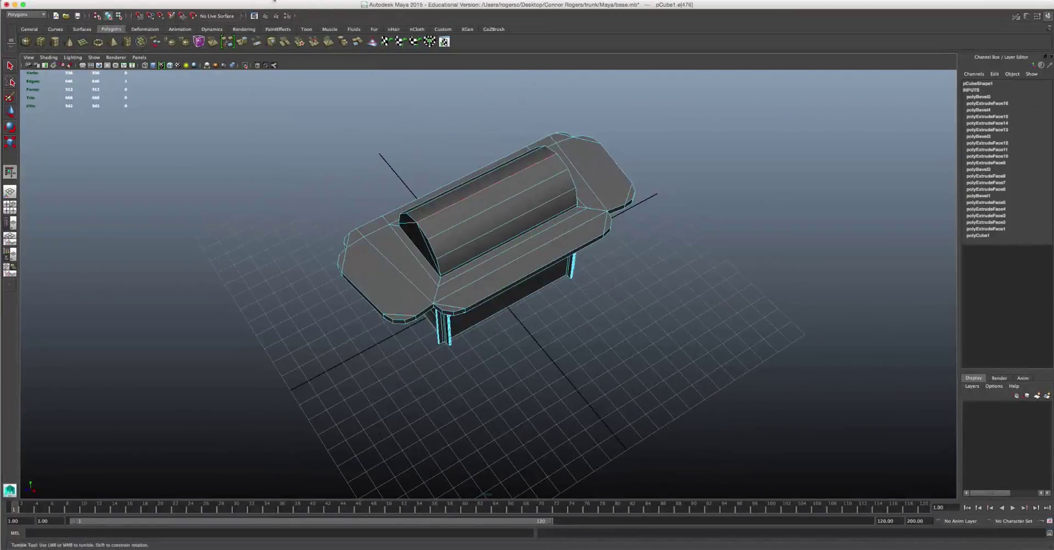
left_click(367, 236)
left_click(782, 299)
left_click_drag(782, 299, 500, 194, "alt")
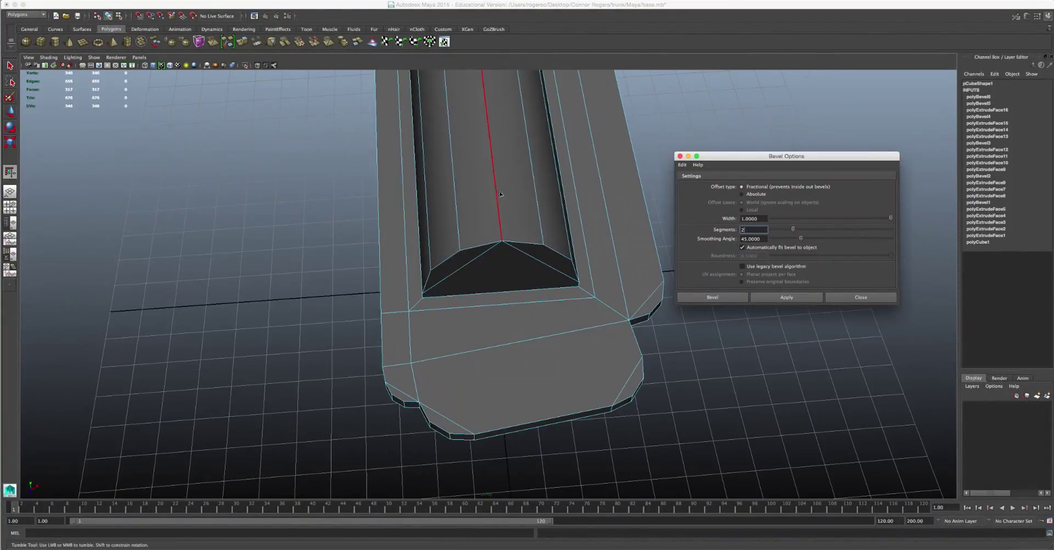
left_click(787, 298)
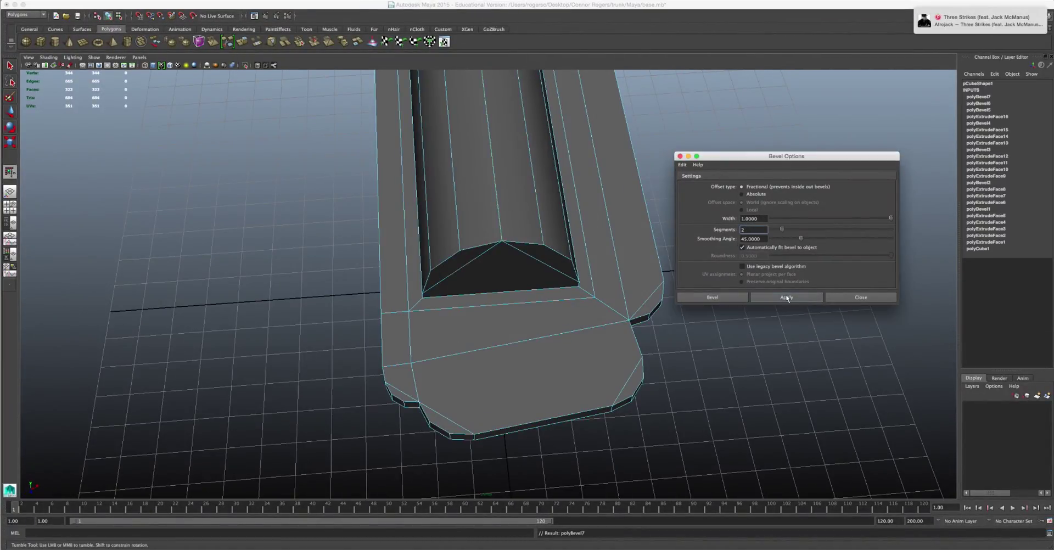
left_click(860, 299)
right_click_drag(483, 198, 483, 184)
scroll(452, 288, "down", 10)
- Extrude the end face of the grill hood with Ctrl+E
left_click_drag(452, 288, 568, 275, "alt")
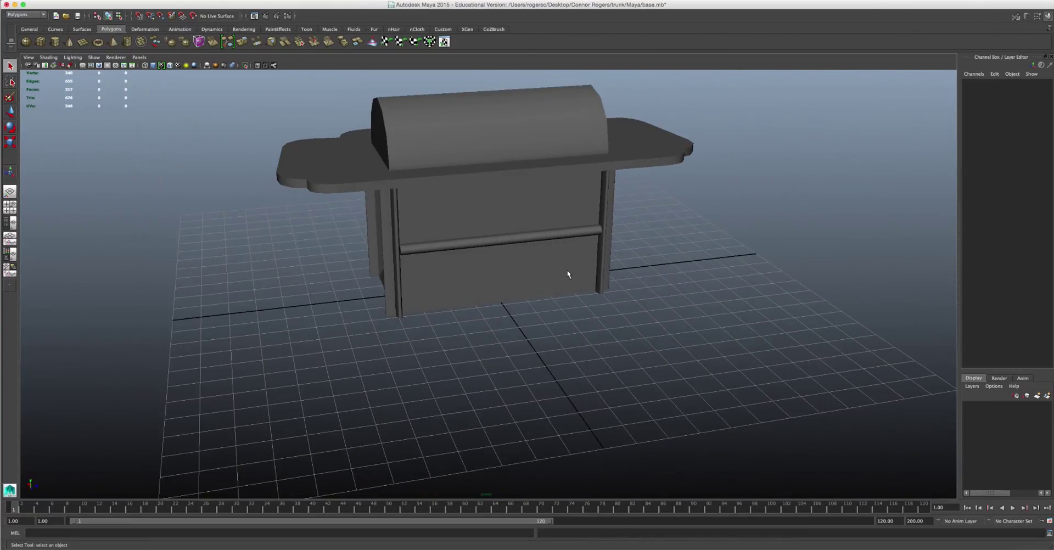
mouse_move(710, 262)
left_mouse_down()
mouse_move(349, 294)
mouse_move(341, 320)
mouse_move(186, 323)
mouse_move(282, 366)
left_mouse_up()
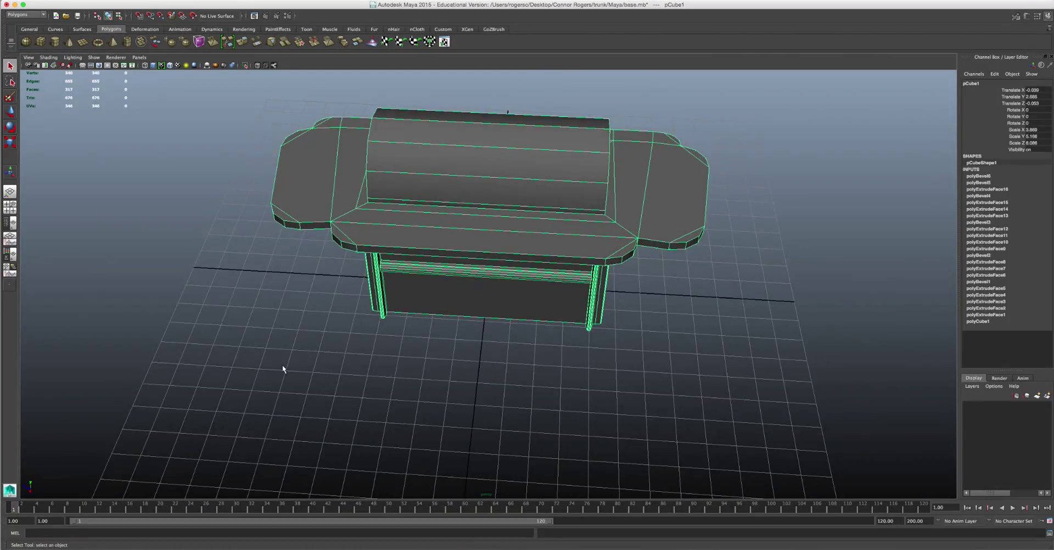
right_click_drag(414, 169, 327, 313)
mouse_move(327, 313)
left_mouse_down("alt")
mouse_move(504, 128)
mouse_move(478, 366)
mouse_move(662, 389)
mouse_move(509, 251)
left_mouse_up("alt")
left_click(504, 128)
key("ctrl+e")
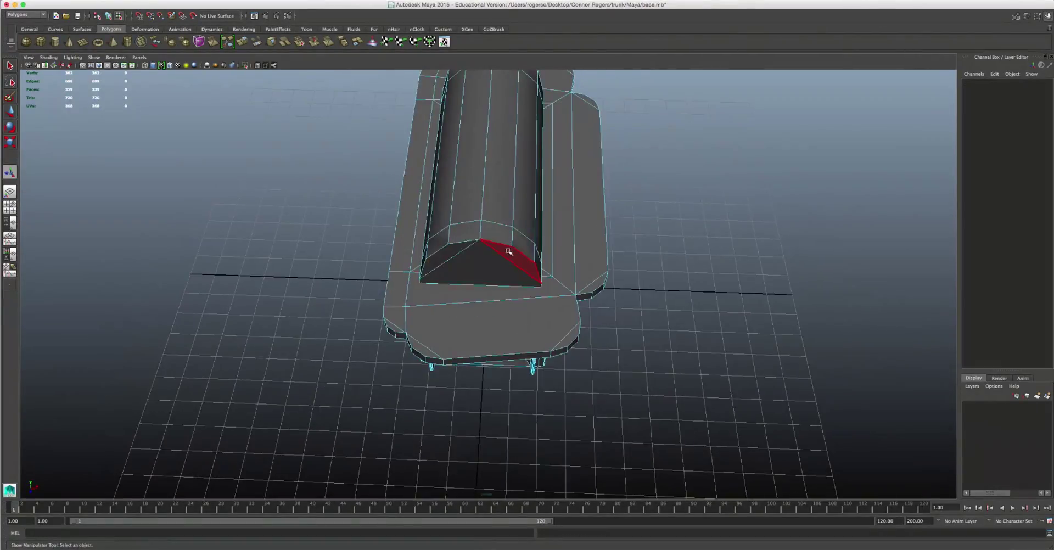
- Select two hood end edges and bevel them with Edit Mesh > Bevel
left_click(512, 246)
left_click_drag(443, 248, 767, 324, "alt")
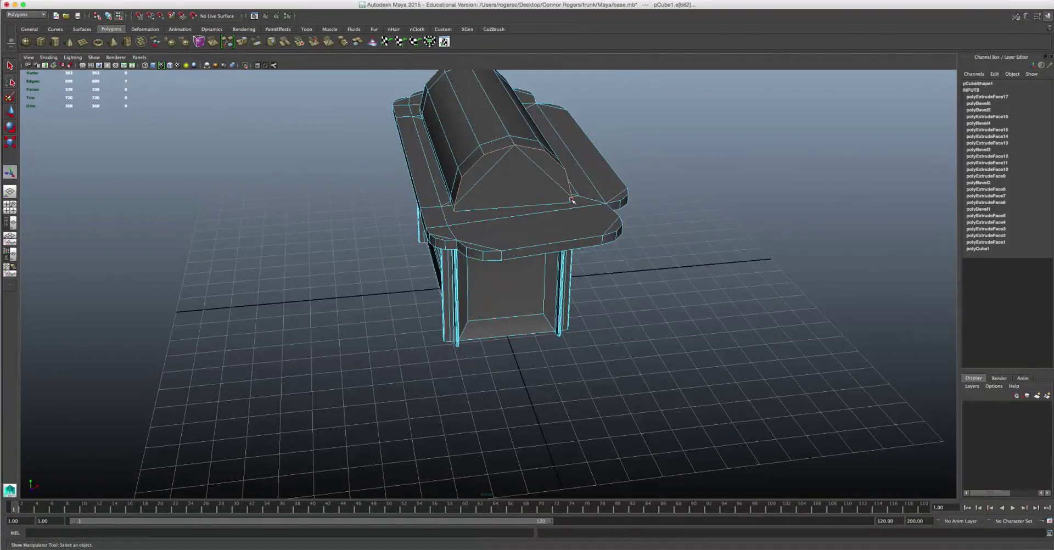
left_click_drag(572, 200, 524, 198, "alt")
left_click(543, 145, "shift")
left_click_drag(544, 145, 693, 190, "alt")
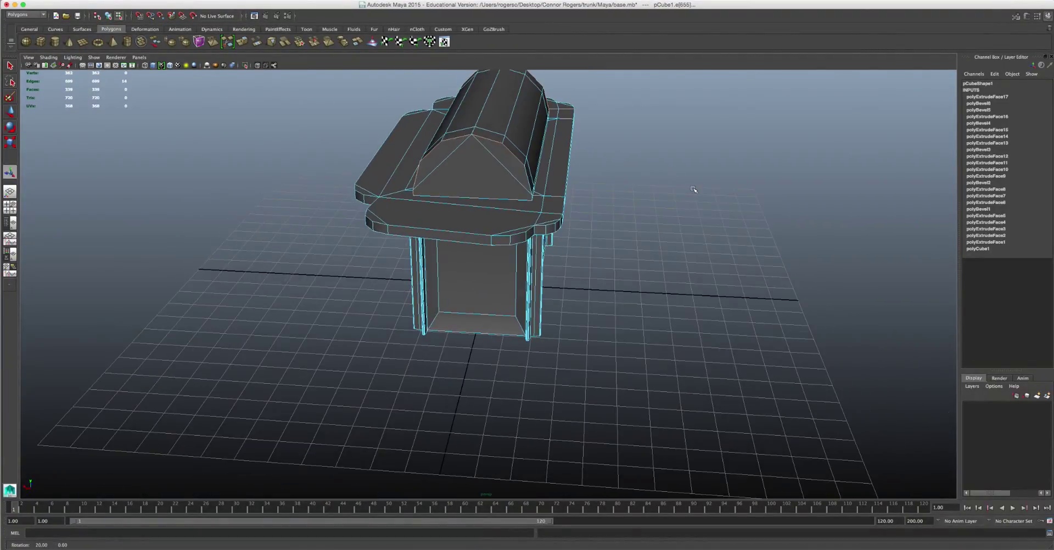
left_click(282, 0)
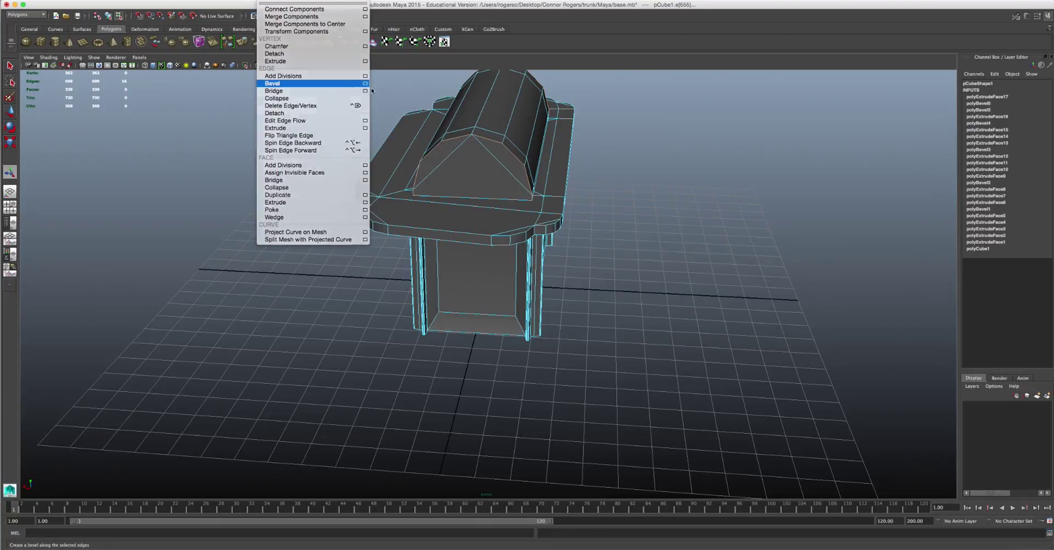
left_click(371, 85)
left_click(787, 297)
scroll(482, 134, "up", 3)
left_click(860, 297)
mouse_move(714, 247)
left_mouse_down("alt")
mouse_move(744, 172)
mouse_move(718, 218)
mouse_move(549, 247)
left_mouse_up("alt")
- Apply a three-segment bevel to another hood end edge and preview the smoothing
left_click(496, 258)
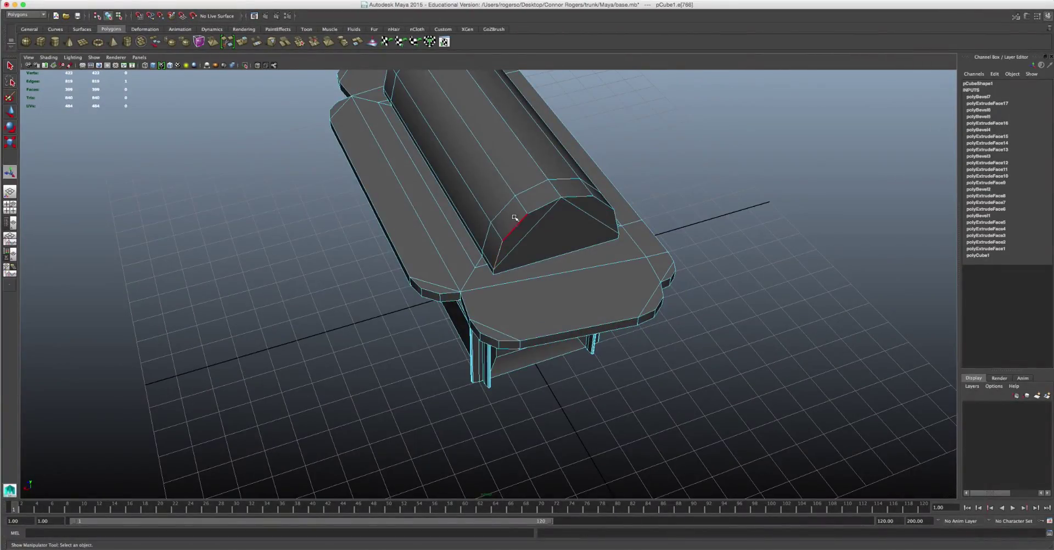
left_click_drag(491, 278, 448, 238, "alt")
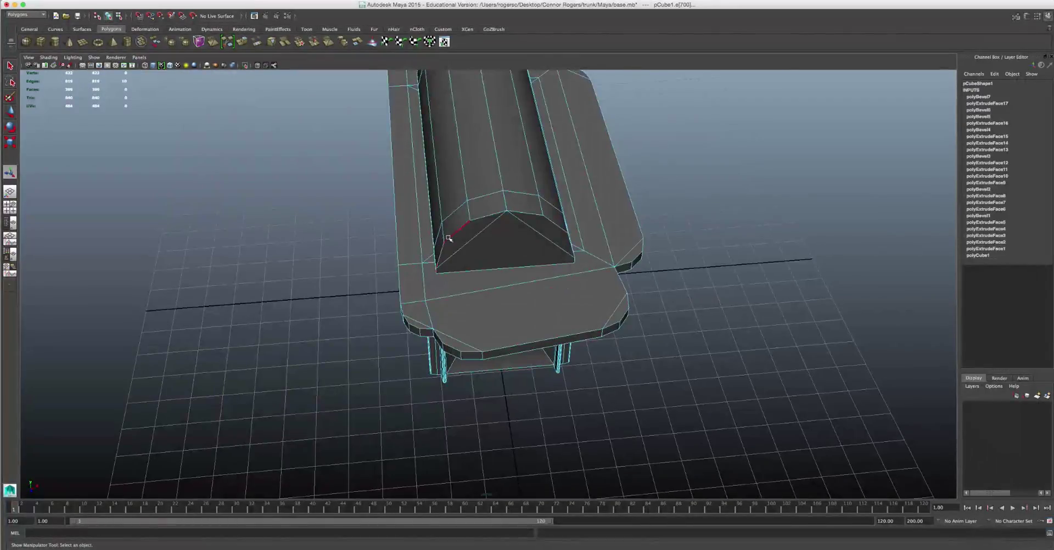
left_click(282, 0)
left_click(371, 84)
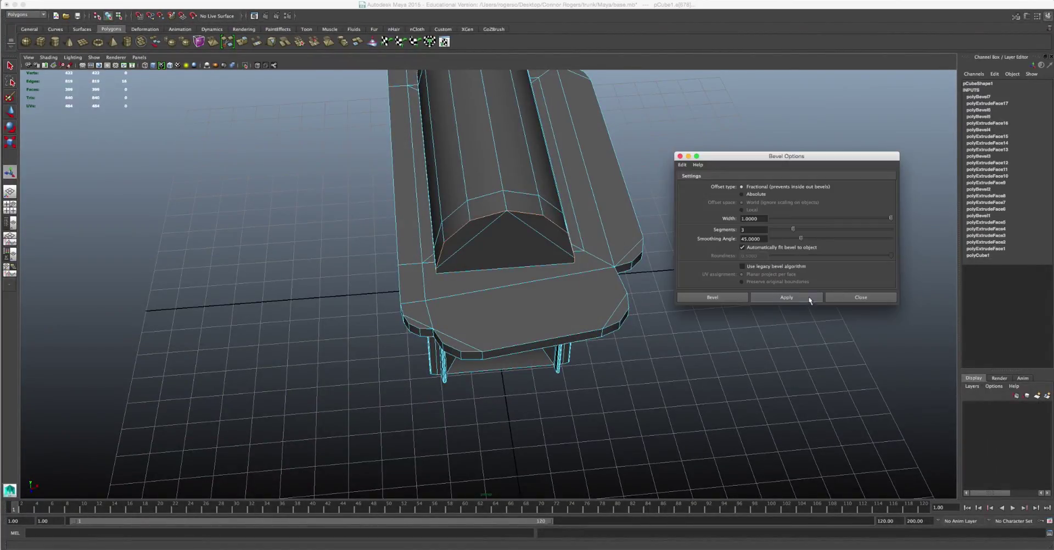
left_click(653, 282)
left_click(861, 297)
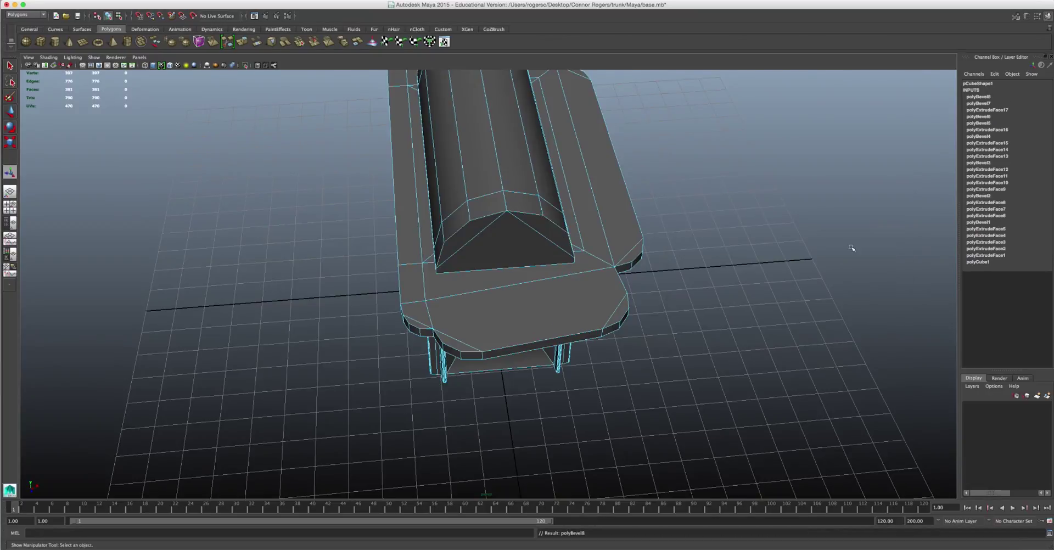
key("F8")
- Clear the grill selection and bring up the selection mode choices
mouse_move(850, 247)
left_mouse_down("alt")
mouse_move(836, 273)
mouse_move(850, 290)
mouse_move(836, 295)
left_mouse_up("alt")
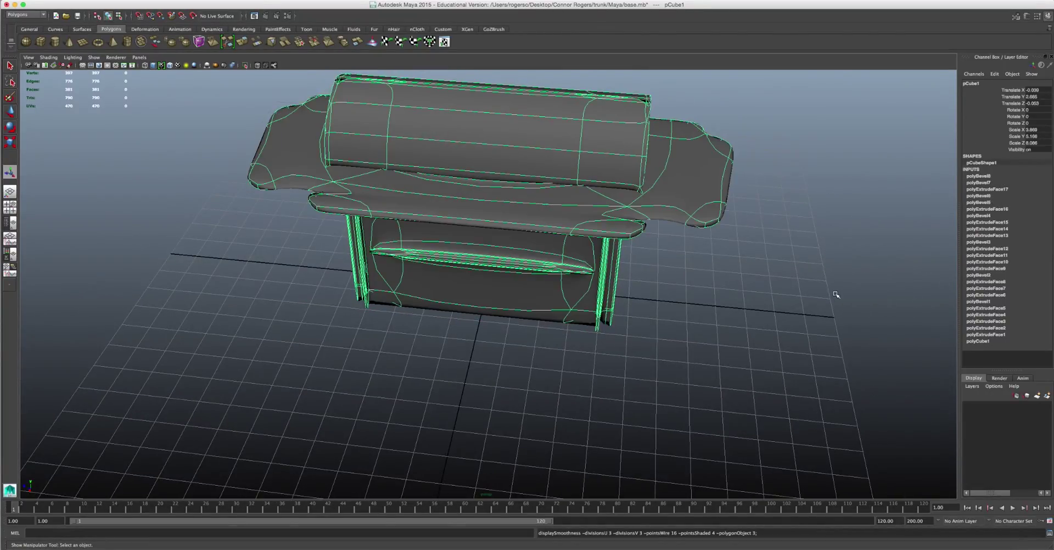
left_click(579, 348)
right_click(495, 235)
mouse_move(579, 348)
left_mouse_down("alt")
mouse_move(494, 235)
mouse_move(762, 305)
mouse_move(447, 142)
mouse_move(537, 252)
left_mouse_up("alt")
- Check the grill in smooth preview (3), then return it to low-poly display (1)
left_click(537, 252)
right_click_drag(537, 252, 569, 246)
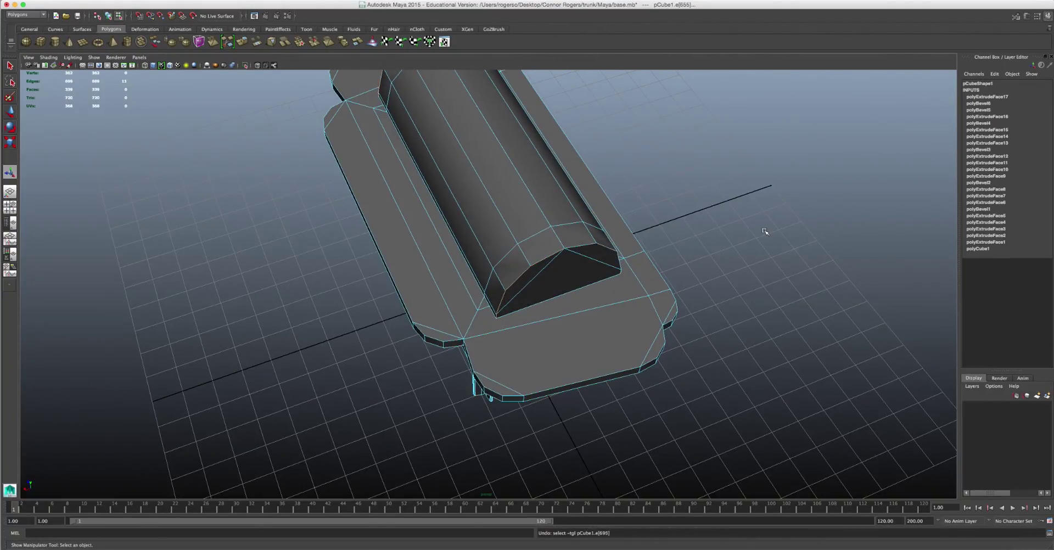
mouse_move(736, 245)
left_mouse_down("alt")
mouse_move(628, 371)
mouse_move(614, 314)
left_mouse_up("alt")
left_click(628, 371)
left_click(571, 286)
key("3")
left_click(613, 385)
mouse_move(613, 384)
left_mouse_down("alt")
mouse_move(521, 247)
mouse_move(431, 152)
mouse_move(552, 163)
mouse_move(563, 177)
mouse_move(622, 174)
left_mouse_up("alt")
left_click(430, 152)
key("1")
- Pull the hood's triangular end face outward into a pointed extension and compare smooth and low-poly views
key("F11")
left_click(551, 164)
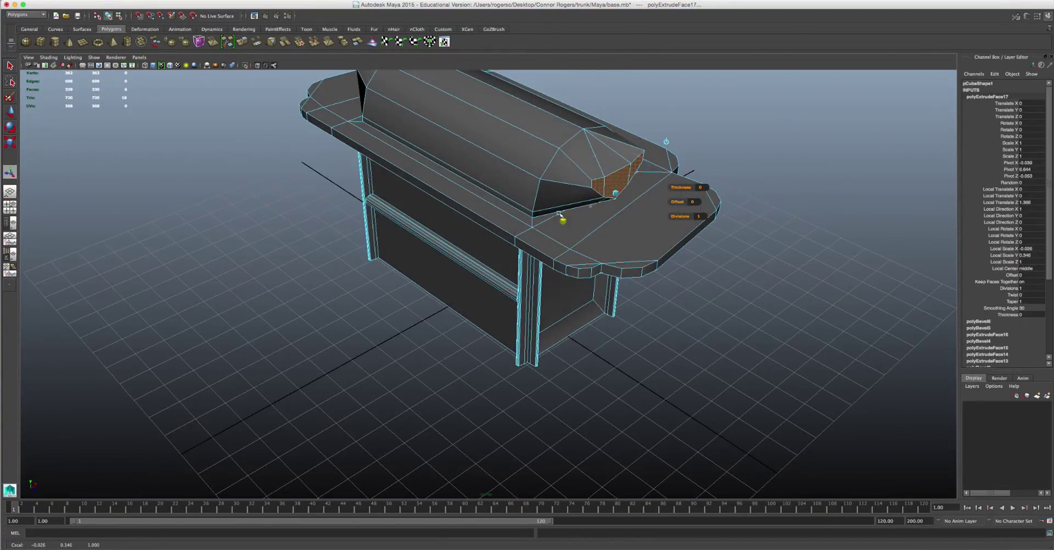
left_click_drag(559, 214, 385, 264, "alt")
left_click(262, 313)
mouse_move(262, 313)
left_mouse_down("alt")
mouse_move(323, 344)
mouse_move(642, 373)
mouse_move(636, 383)
mouse_move(406, 309)
left_mouse_up("alt")
key("3")
key("1")
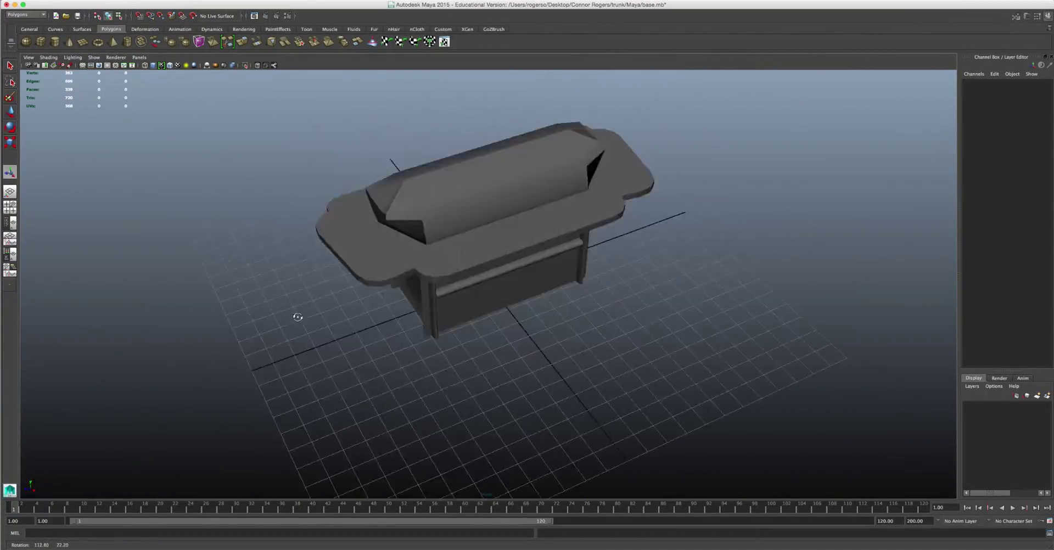
left_click_drag(297, 317, 485, 248, "alt")
key("3")
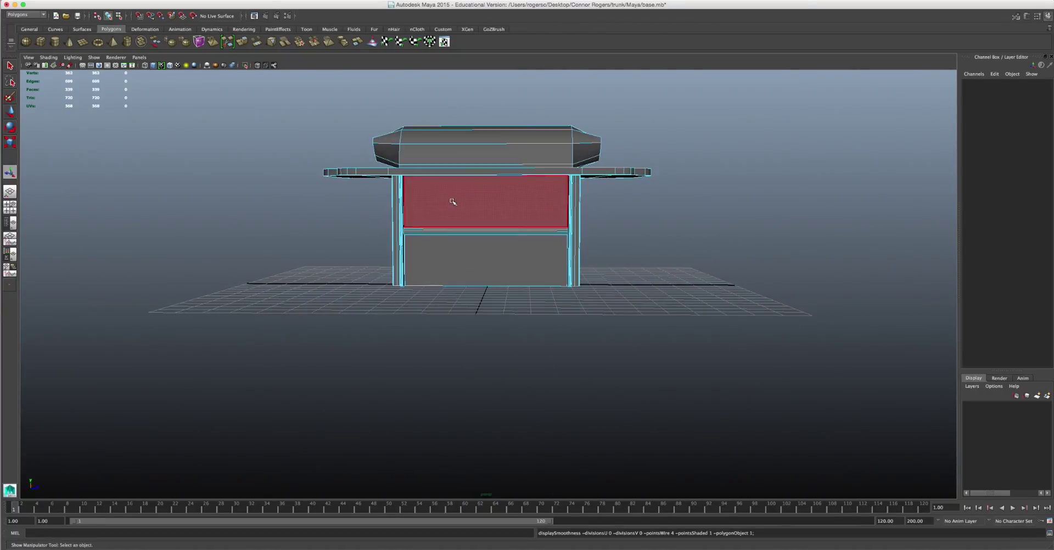
- Extrude the body's upper front panel face twice, then undo both extrusions
left_click(453, 202)
left_click_drag(452, 202, 659, 223, "alt")
mouse_move(832, 280)
left_mouse_down("alt")
mouse_move(714, 329)
mouse_move(574, 364)
left_mouse_up("alt")
key("ctrl+e")
mouse_move(620, 207)
left_mouse_down("alt")
mouse_move(478, 163)
mouse_move(378, 223)
left_mouse_up("alt")
key("ctrl+e")
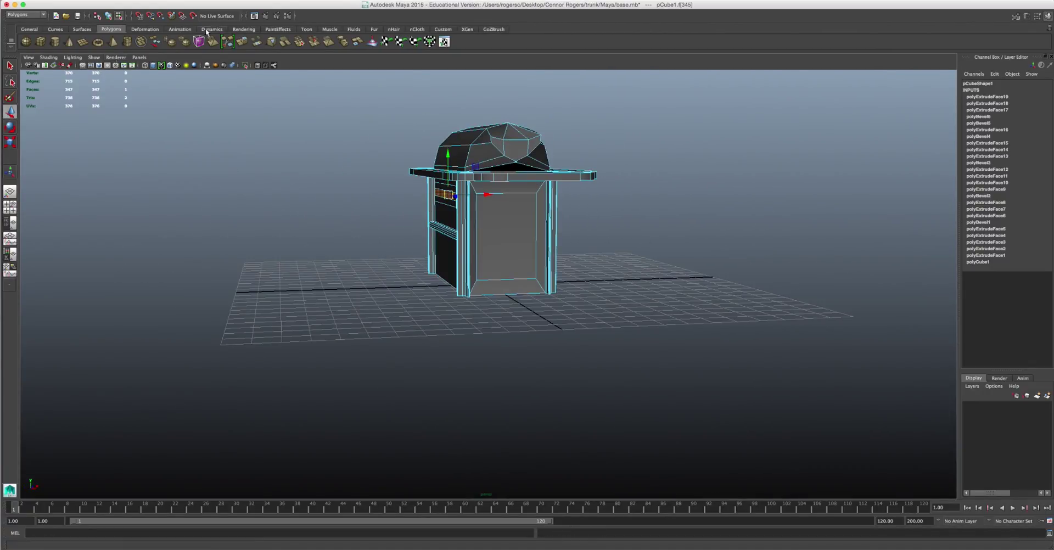
key("ctrl+z")
mouse_move(494, 247)
left_mouse_down("alt")
mouse_move(598, 304)
mouse_move(461, 233)
left_mouse_up("alt")
key("ctrl+z")
- Extrude one body side face and shrink it into an inset panel
left_click(607, 334)
left_click(242, 41)
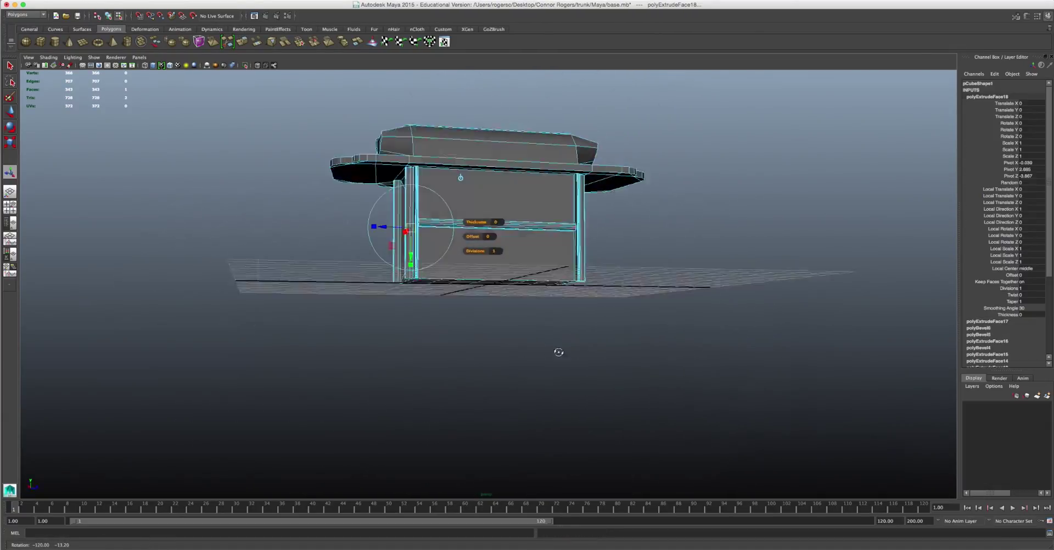
left_click_drag(558, 352, 704, 410, "alt")
mouse_move(481, 189)
left_mouse_down()
mouse_move(473, 215)
mouse_move(616, 291)
mouse_move(690, 306)
left_mouse_up()
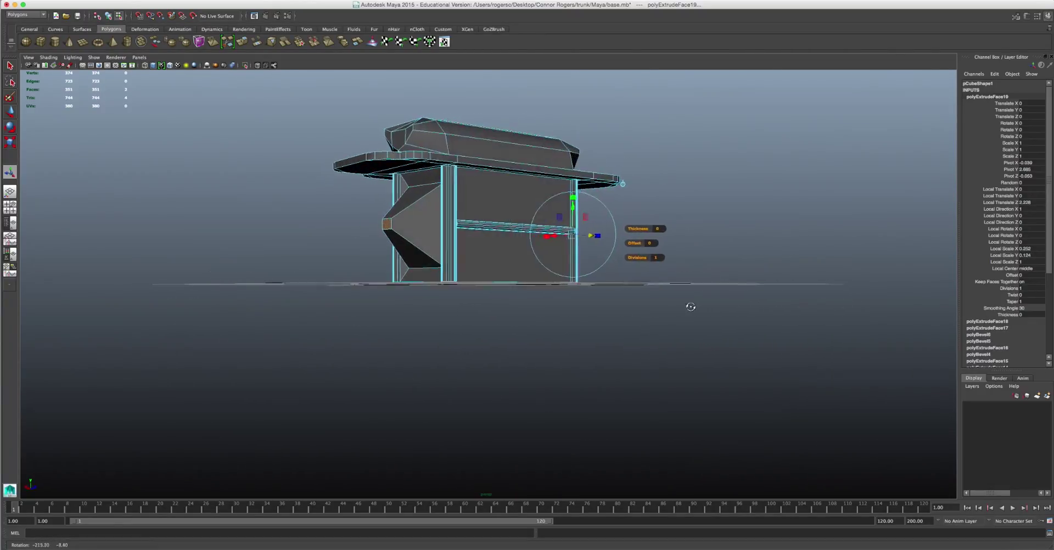
- Extrude the opposite side face of the grill body
left_click(565, 241)
key("ctrl+e")
left_click_drag(564, 242, 709, 289, "alt")
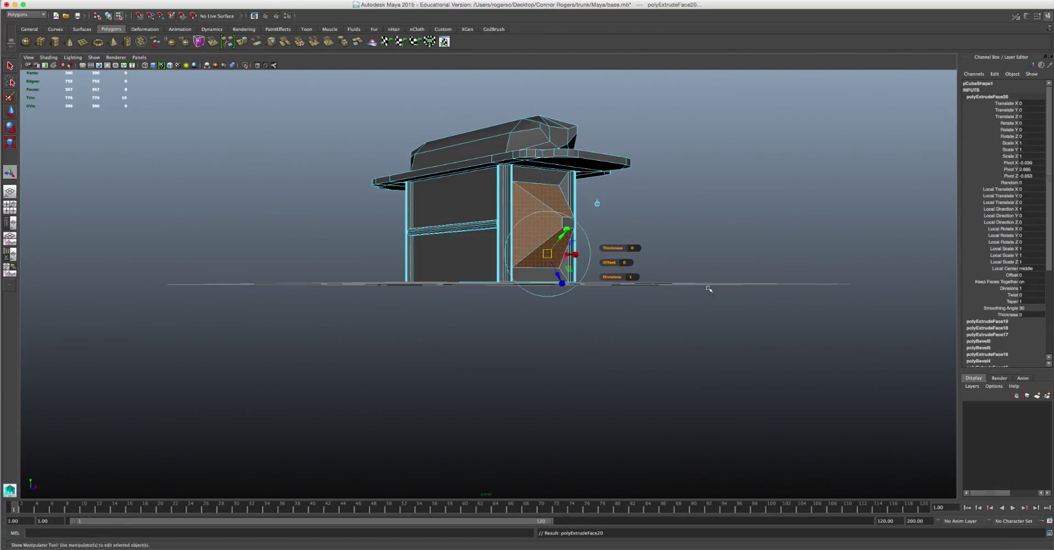
mouse_move(547, 258)
left_mouse_down("alt")
mouse_move(429, 247)
mouse_move(382, 329)
mouse_move(661, 360)
mouse_move(678, 336)
mouse_move(516, 327)
mouse_move(494, 172)
mouse_move(537, 300)
left_mouse_up("alt")
- Select the grill and open File > Save Scene As
left_click(661, 360)
left_click(494, 172)
mouse_move(291, 303)
left_mouse_down("alt")
mouse_move(452, 245)
mouse_move(710, 271)
left_mouse_up("alt")
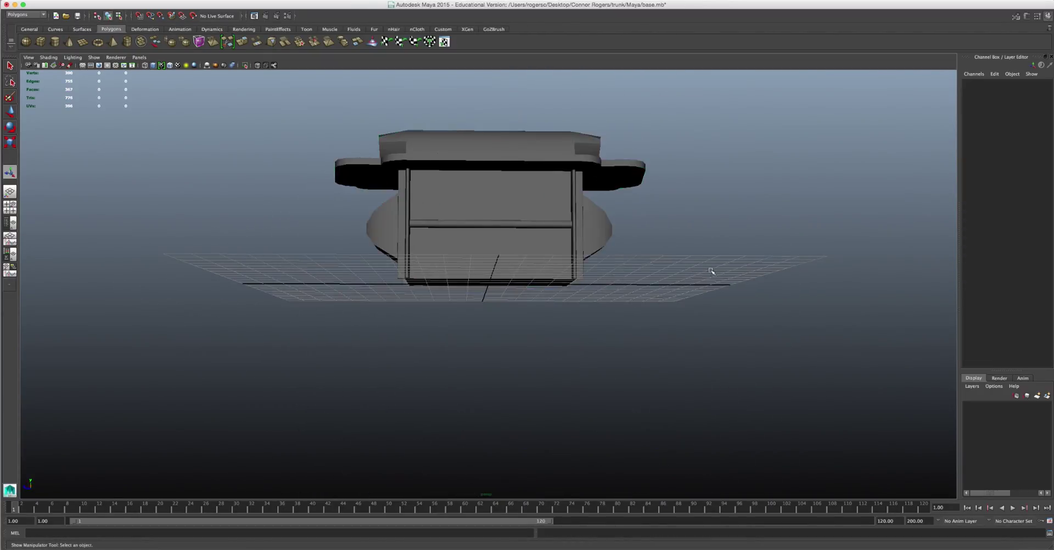
left_click(46, 4)
left_click(71, 40)
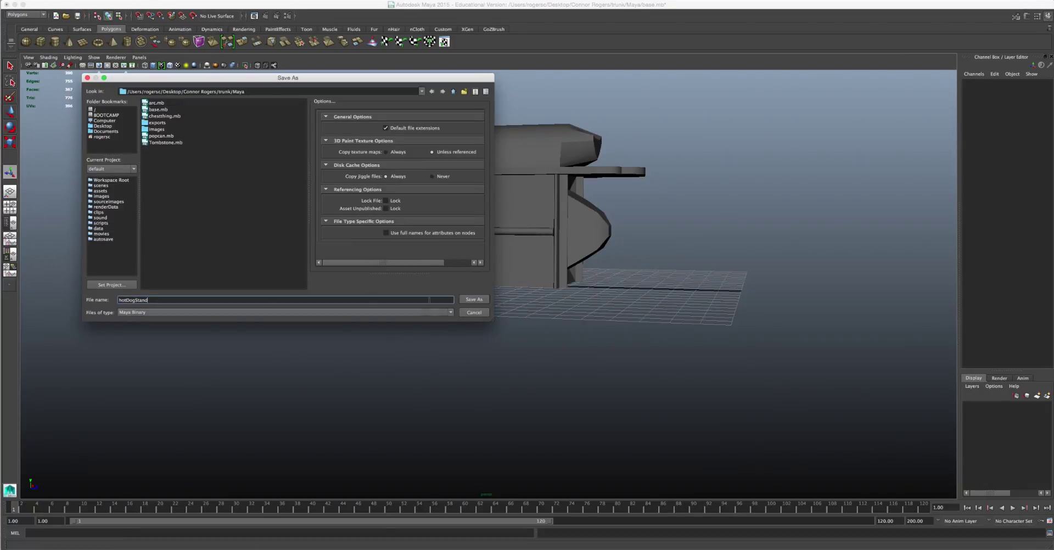